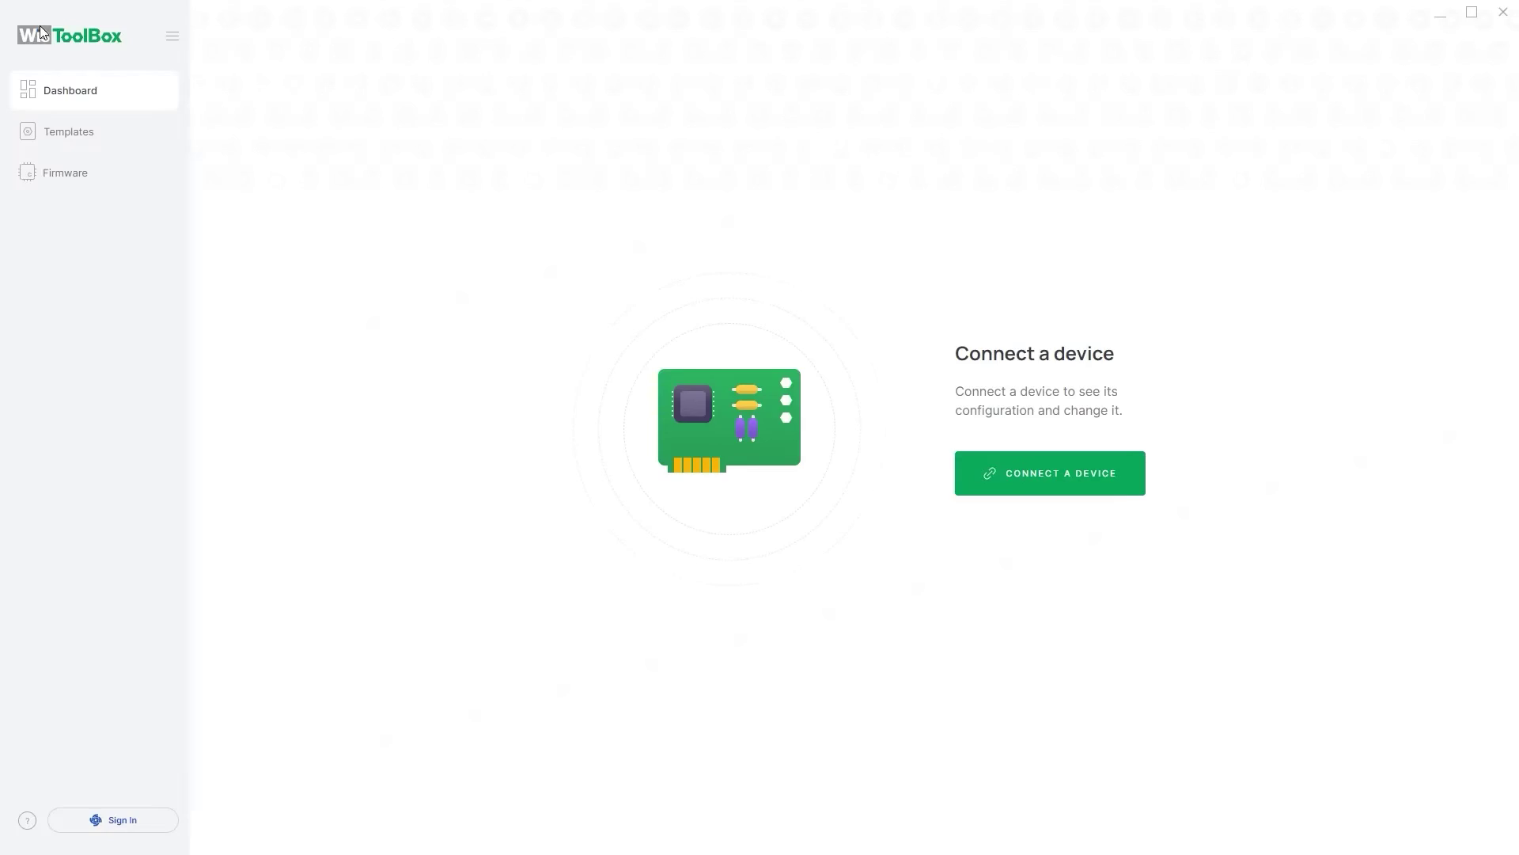
Connect the RAK3172 module on COM3 at 115200 baud with the default rak3172 settings
{"action": "left_click", "coordinate": [971, 482]}
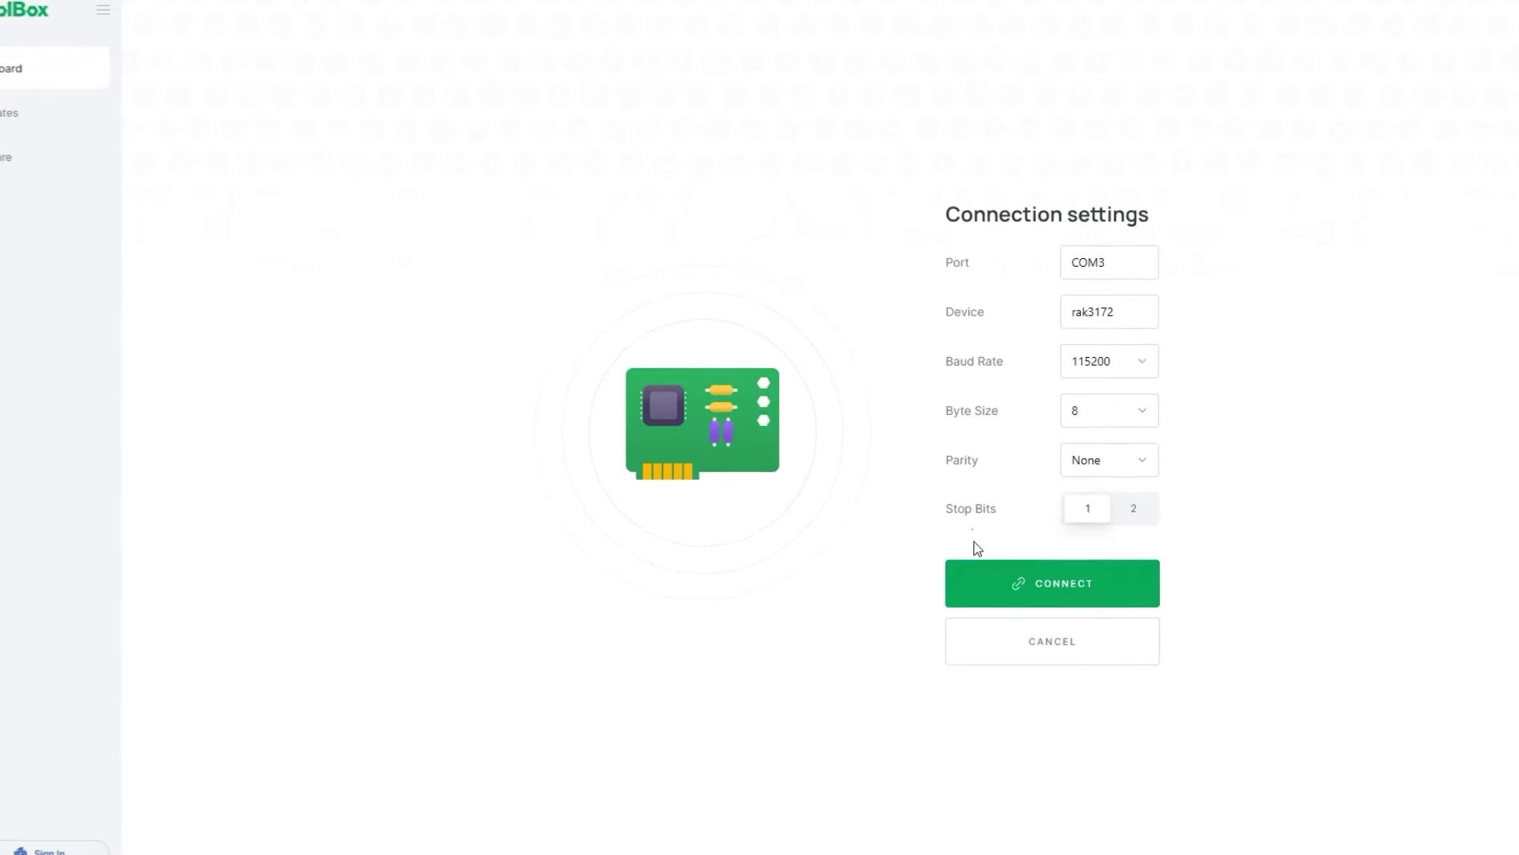
{"action": "left_click", "coordinate": [978, 599]}
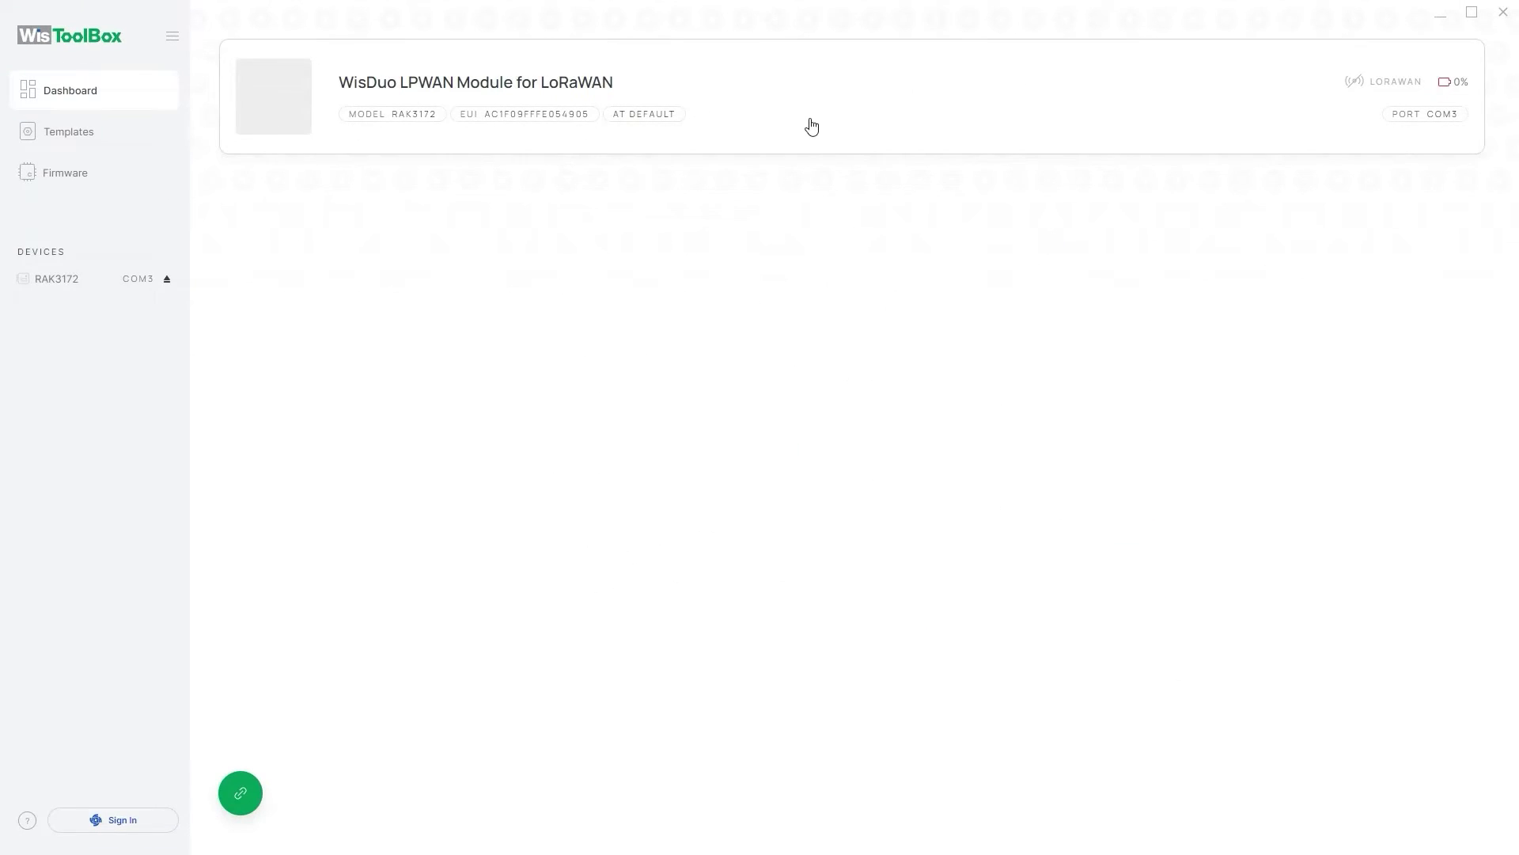
Open the RAK3172's parameters and expand the global network and LoRaWAN keys sections
{"action": "left_click", "coordinate": [811, 126]}
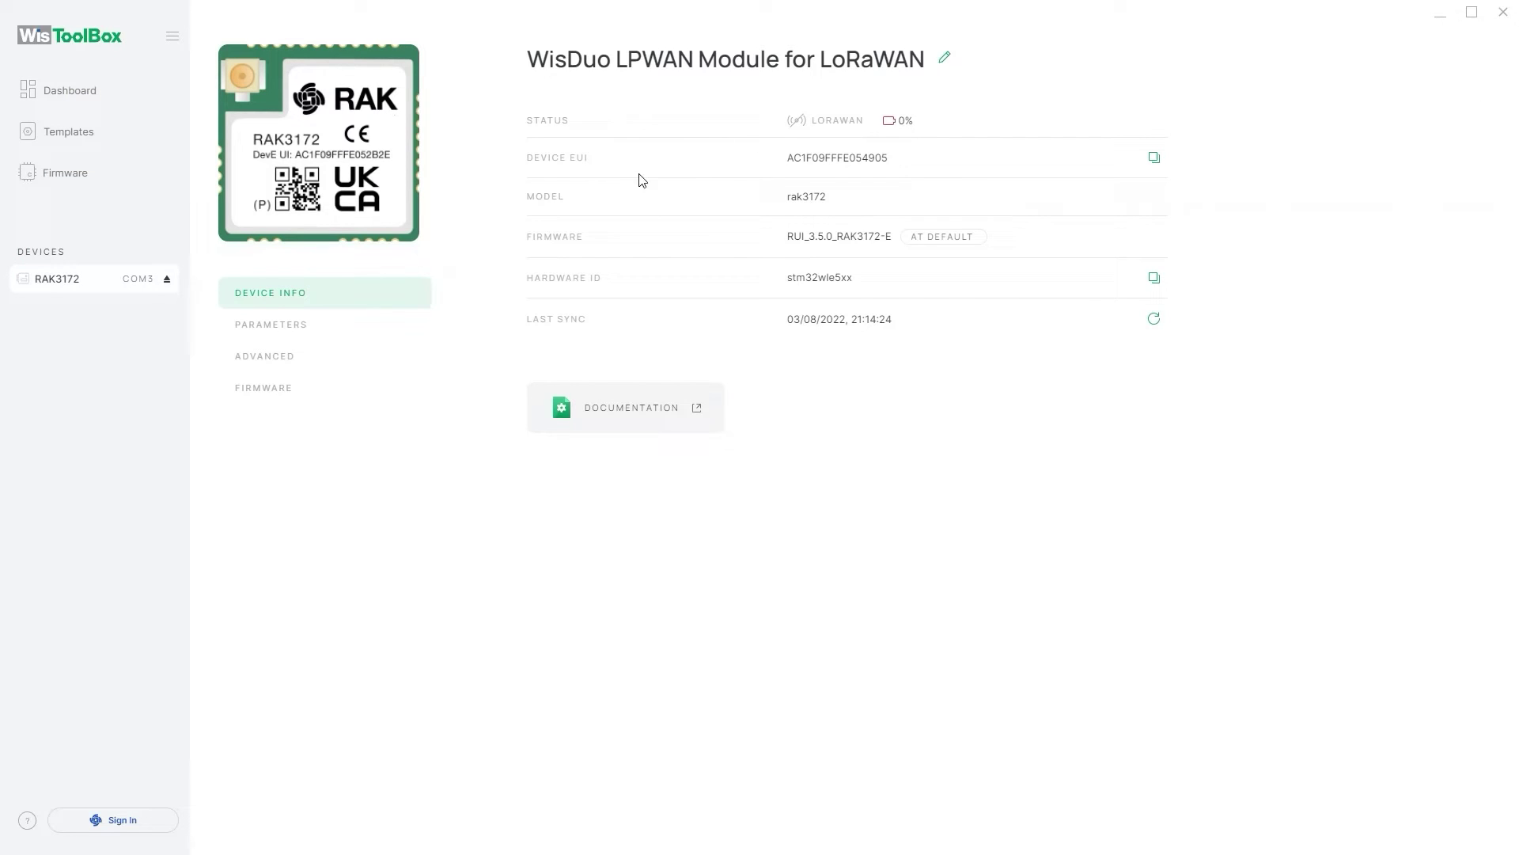
{"action": "left_click", "coordinate": [349, 328]}
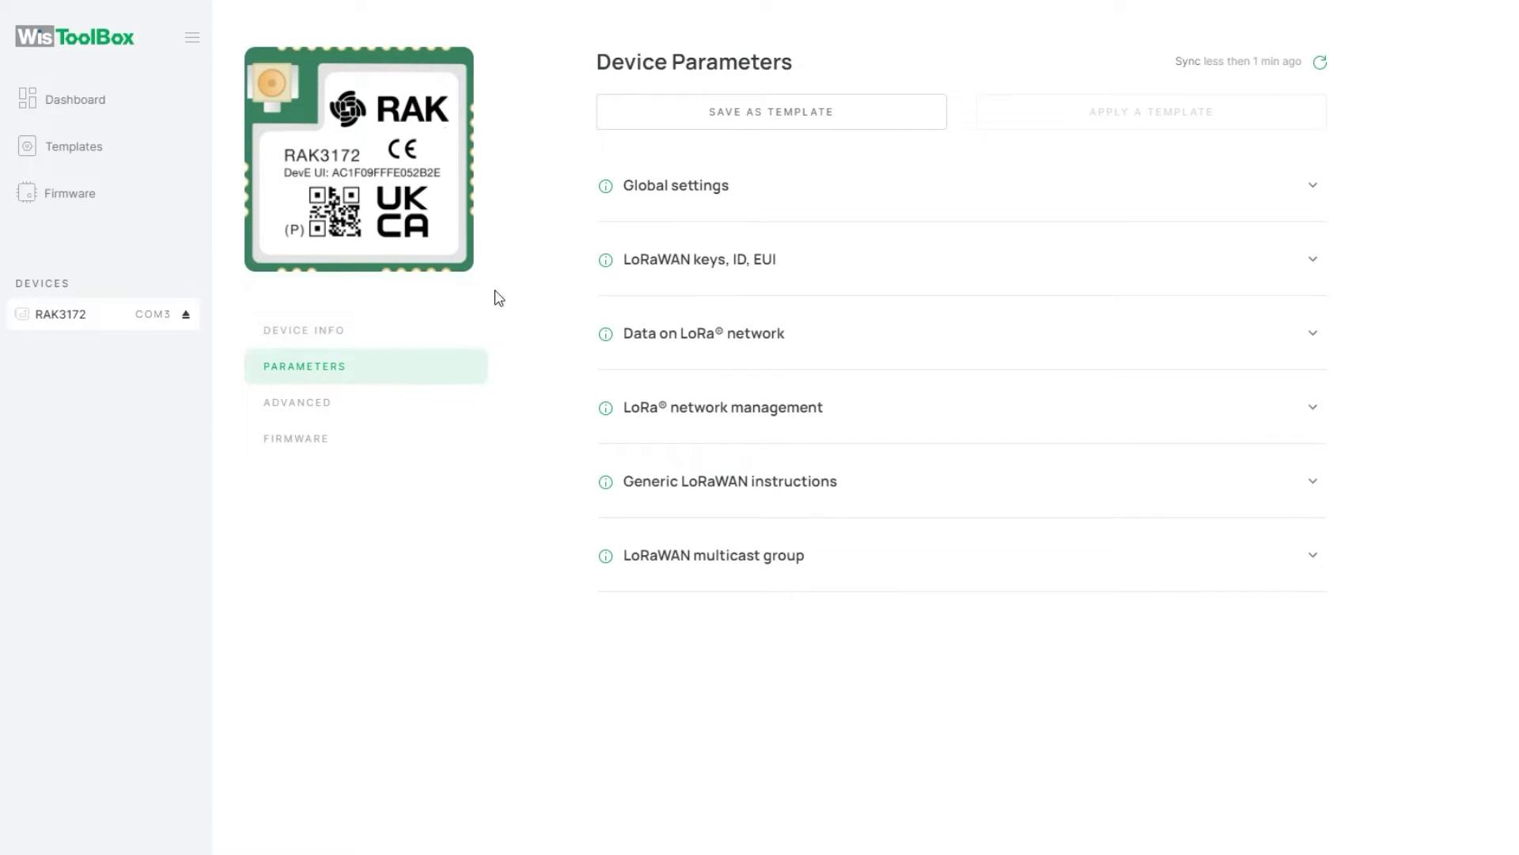
{"action": "left_click", "coordinate": [652, 196]}
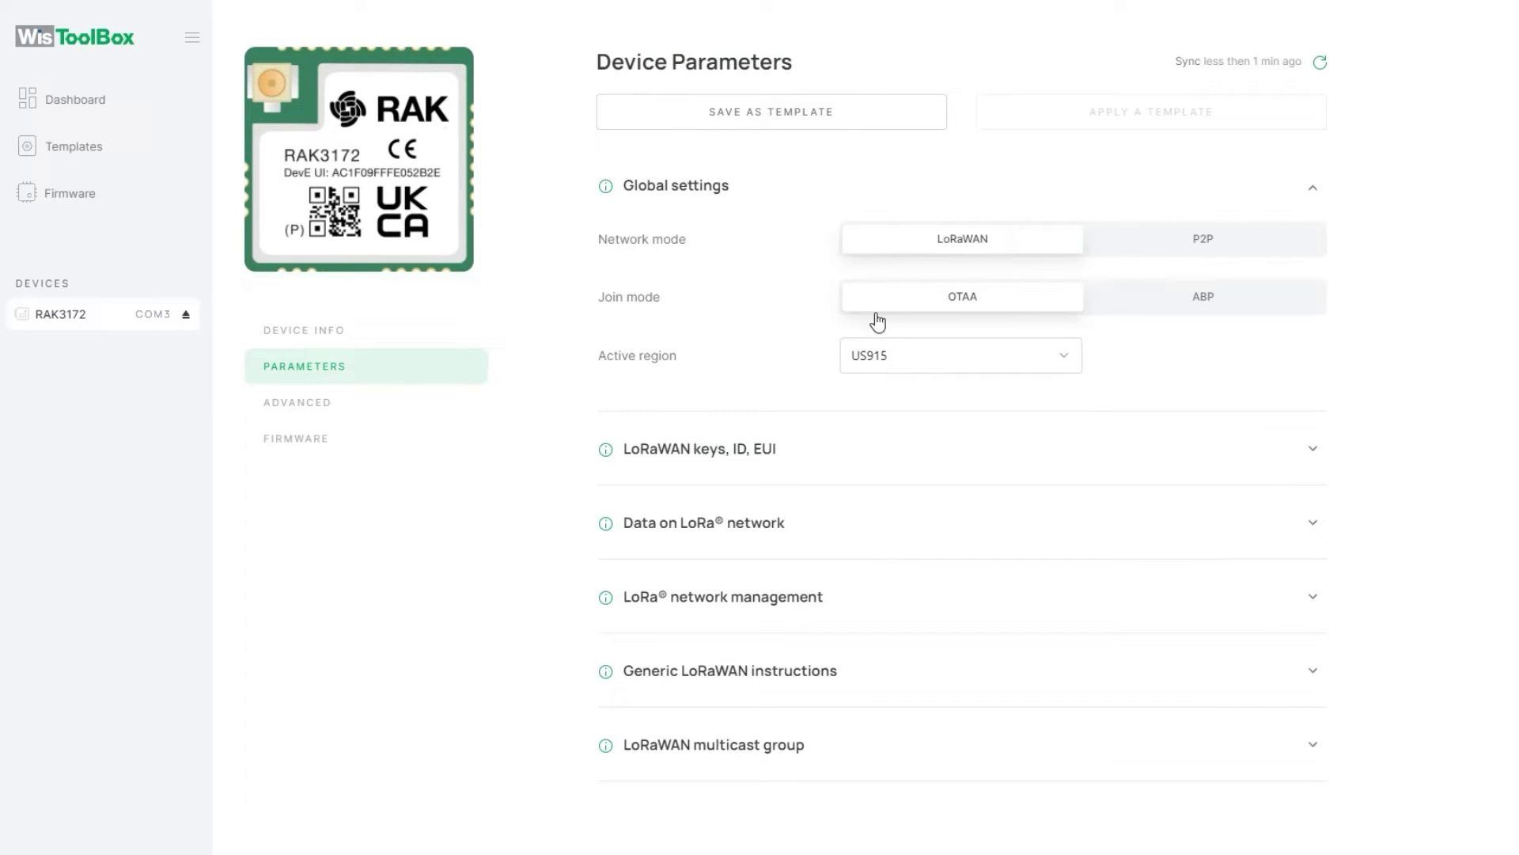
{"action": "left_click", "coordinate": [896, 452]}
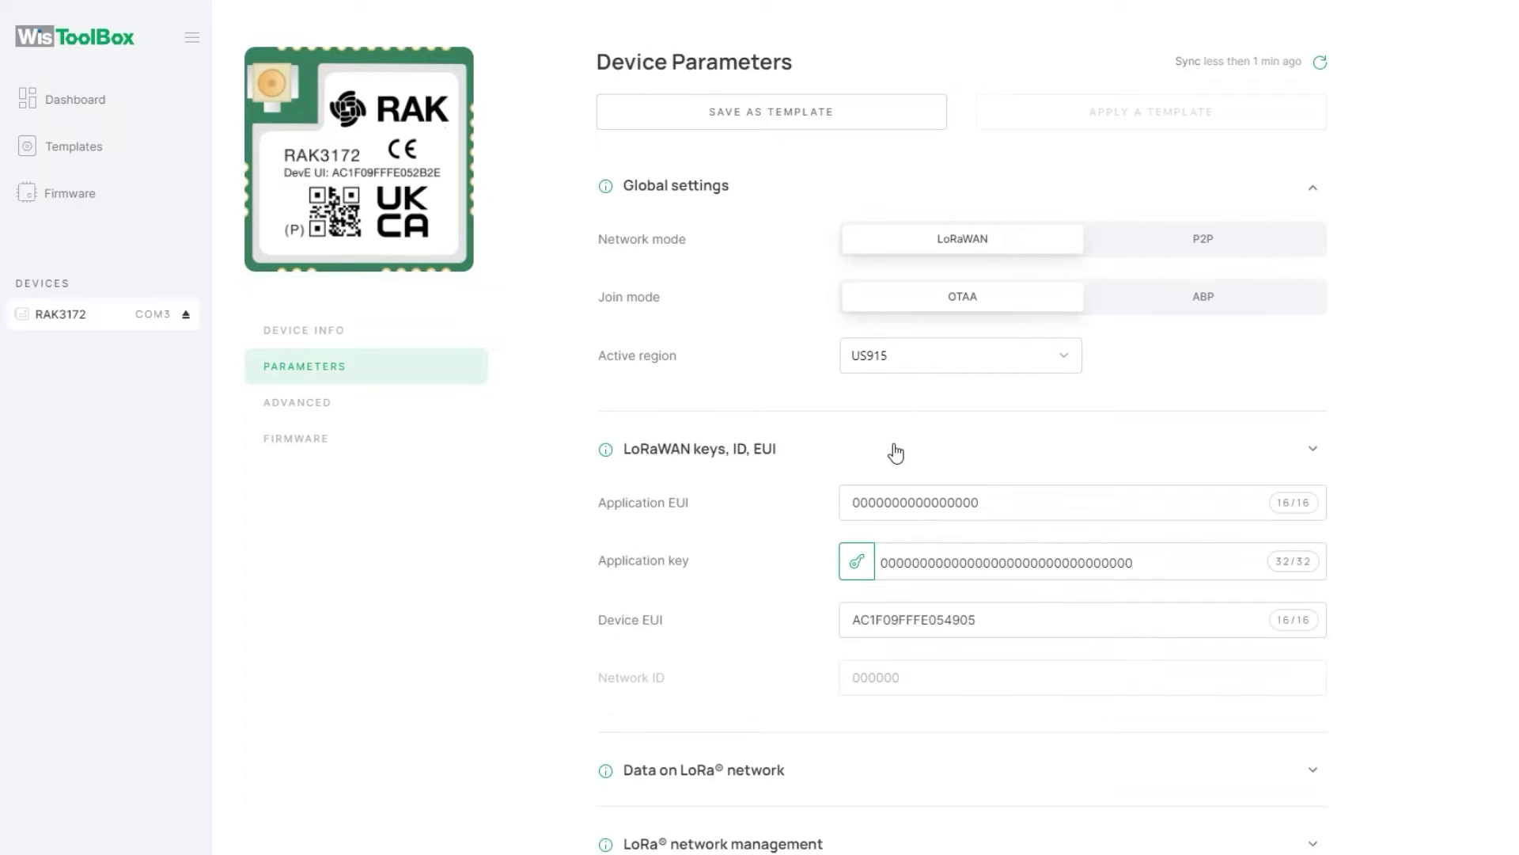
Generate a random application key and apply it with Class A to the module
{"action": "left_click", "coordinate": [847, 567]}
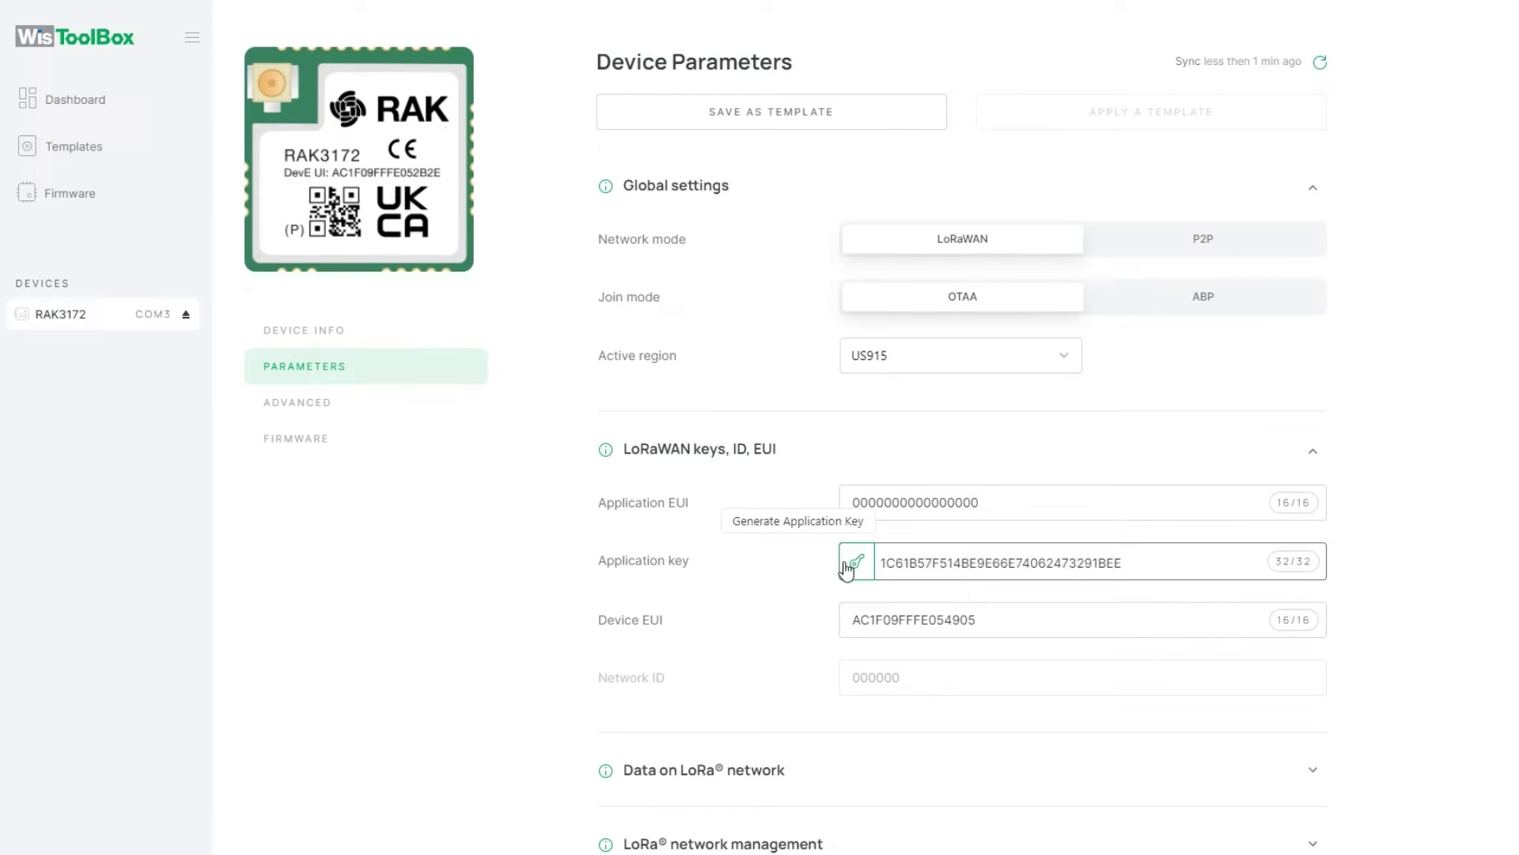
{"action": "scroll", "coordinate": [823, 565], "scroll_direction": "down", "scroll_amount": 3}
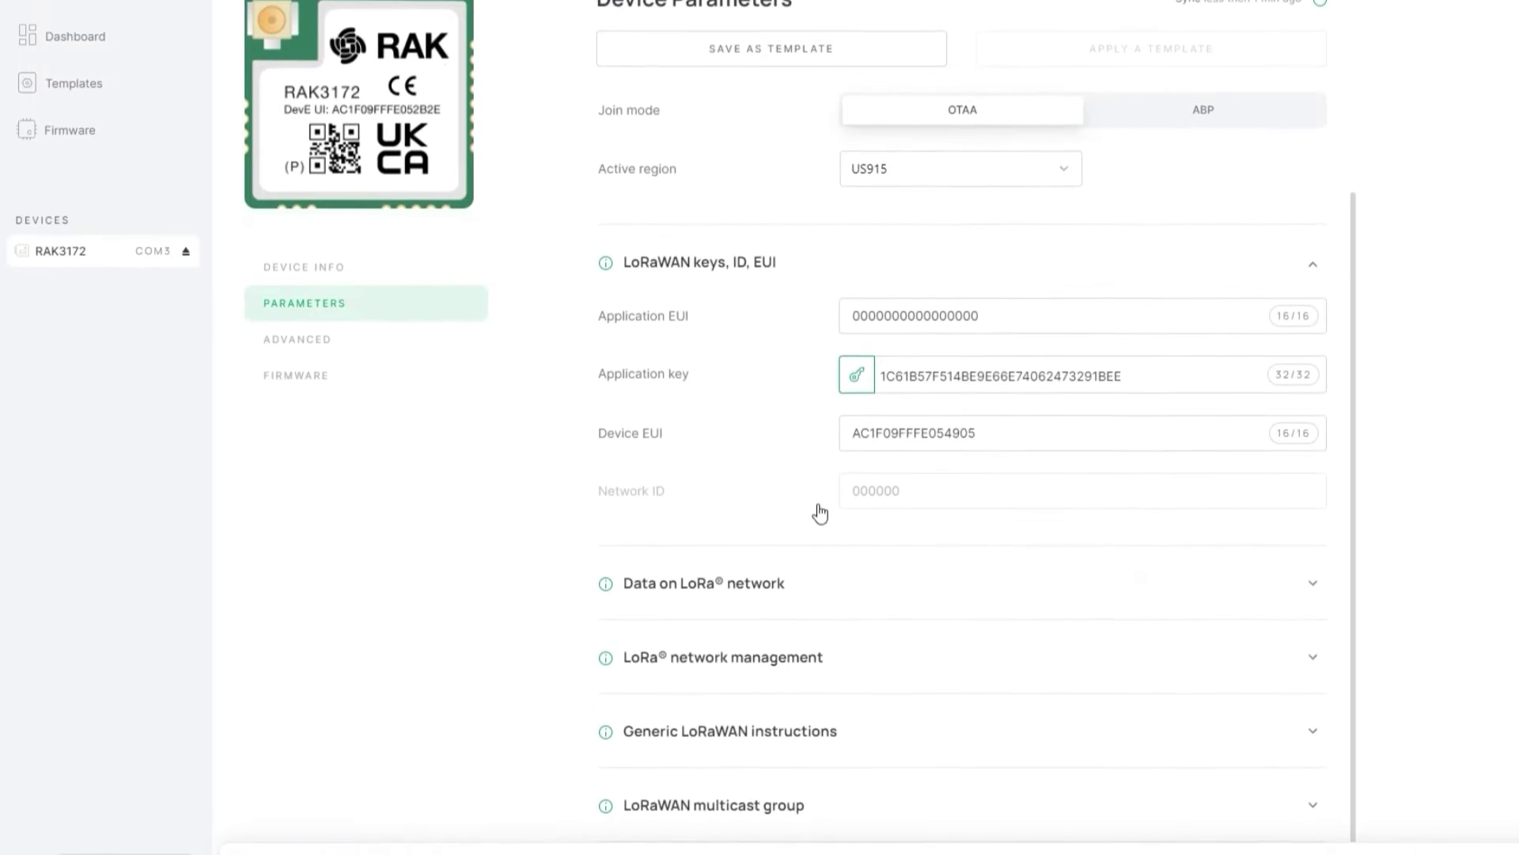
{"action": "left_click", "coordinate": [830, 615]}
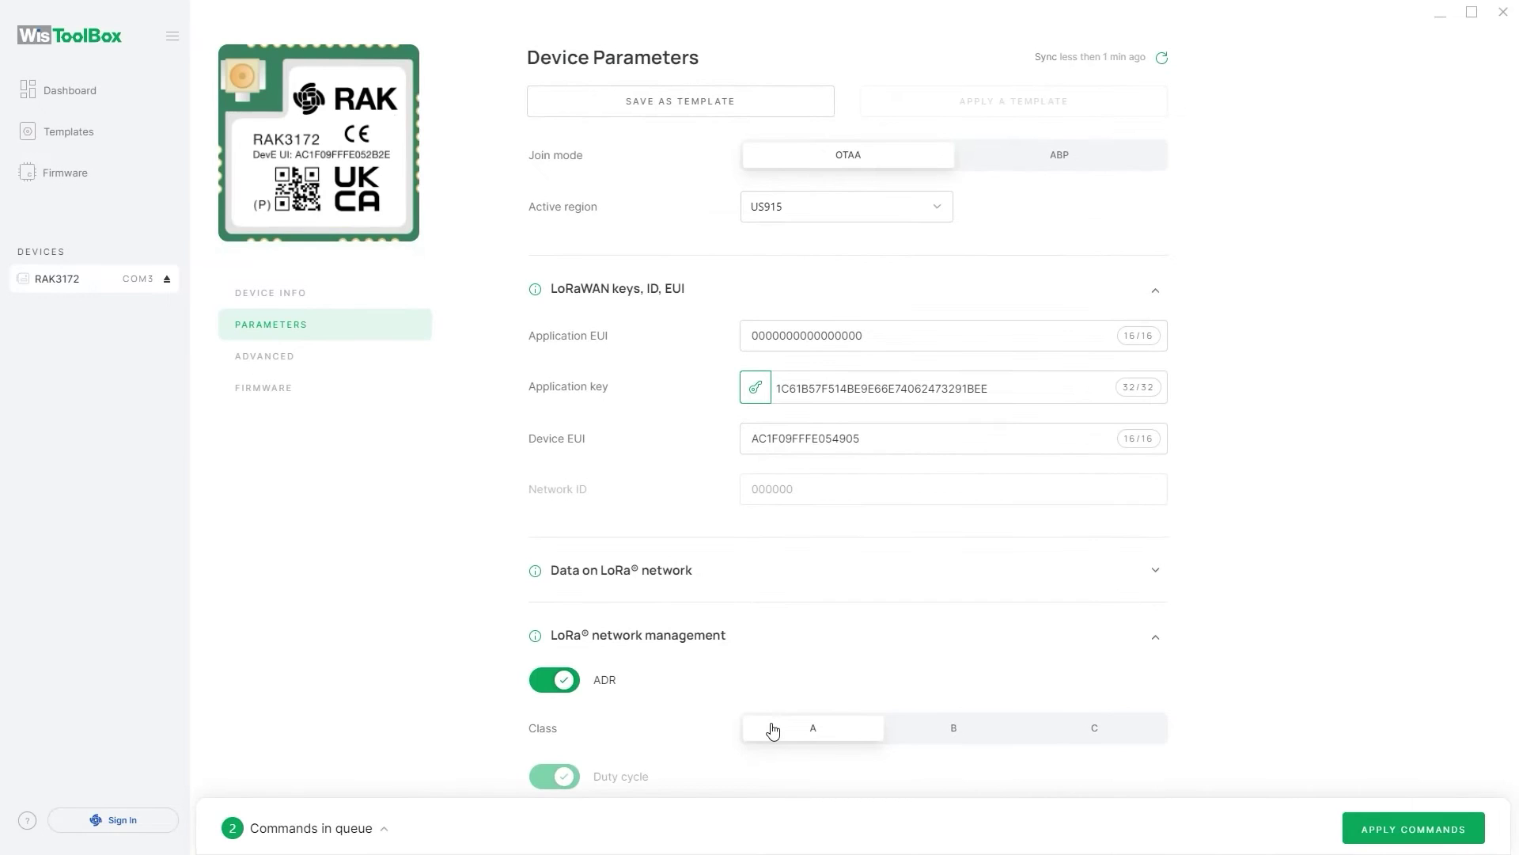
{"action": "left_click", "coordinate": [1345, 831]}
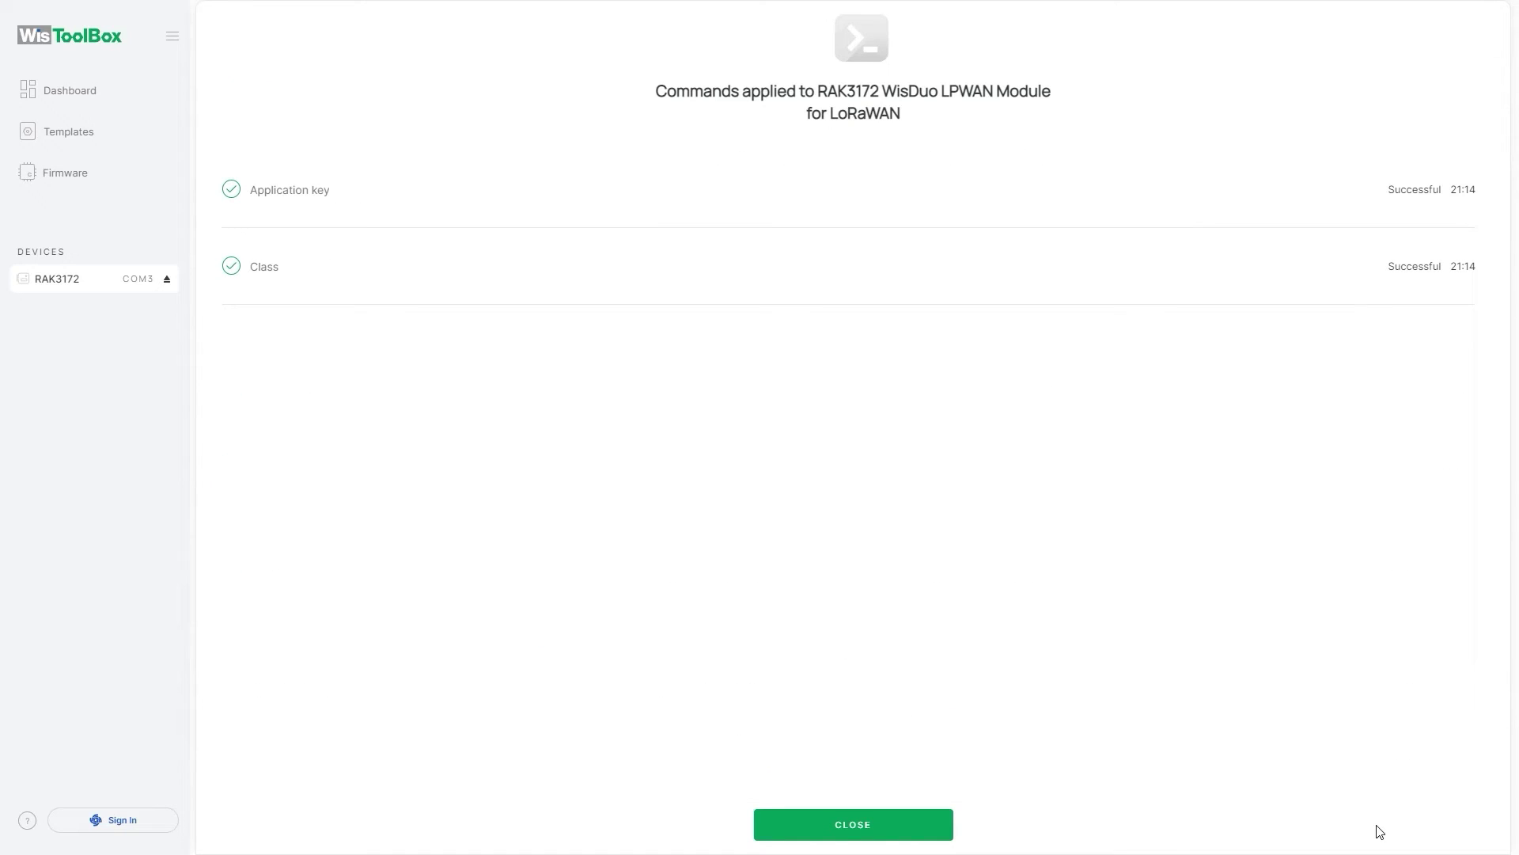
Dismiss the results and start a new application from WisGate OS's LoRa Network Applications tab
{"action": "left_click", "coordinate": [934, 827]}
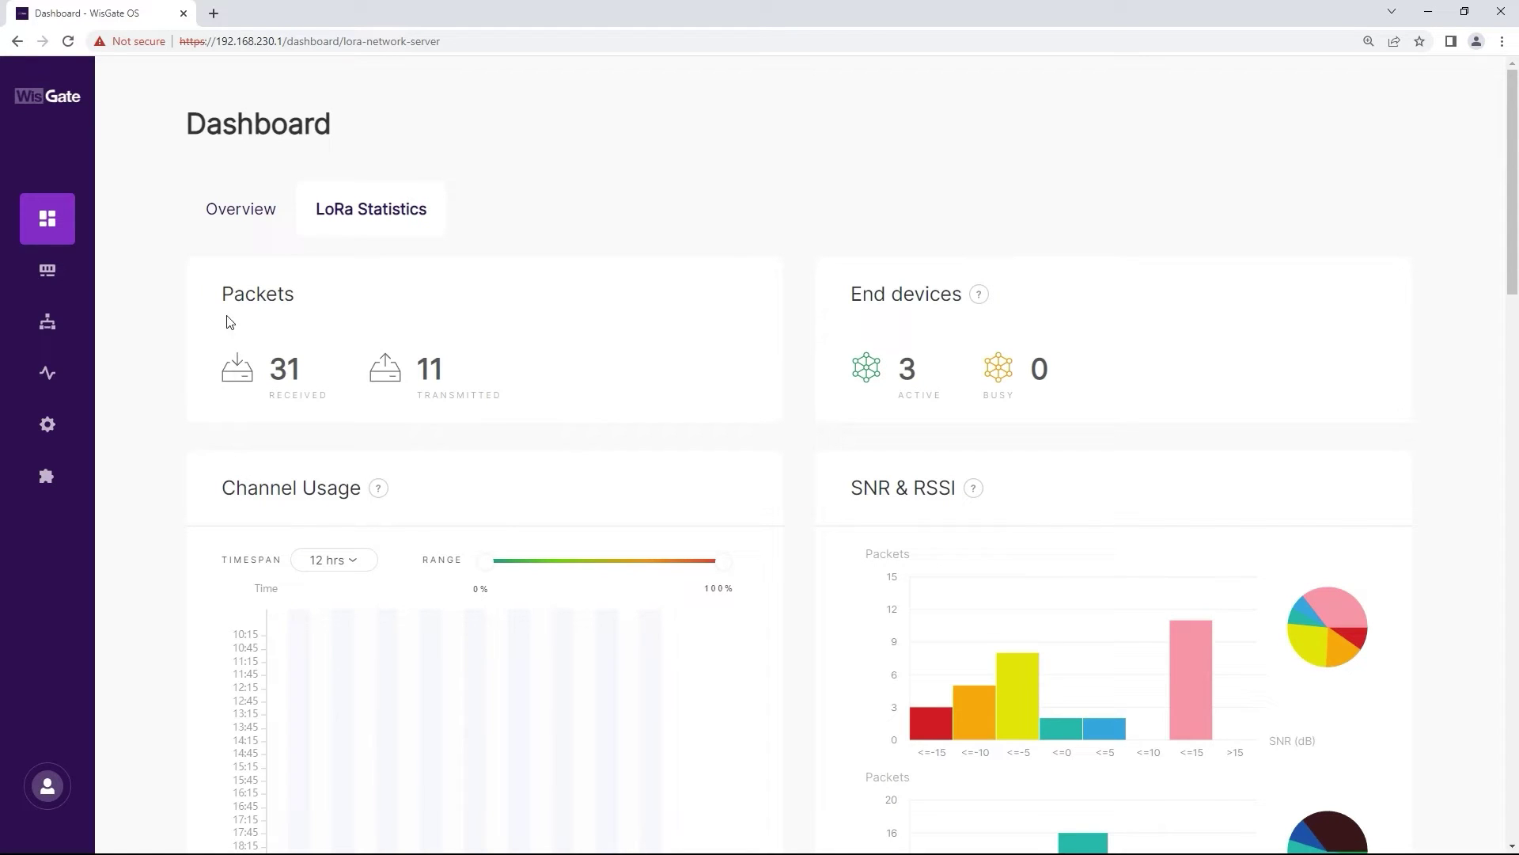
{"action": "left_click", "coordinate": [65, 278]}
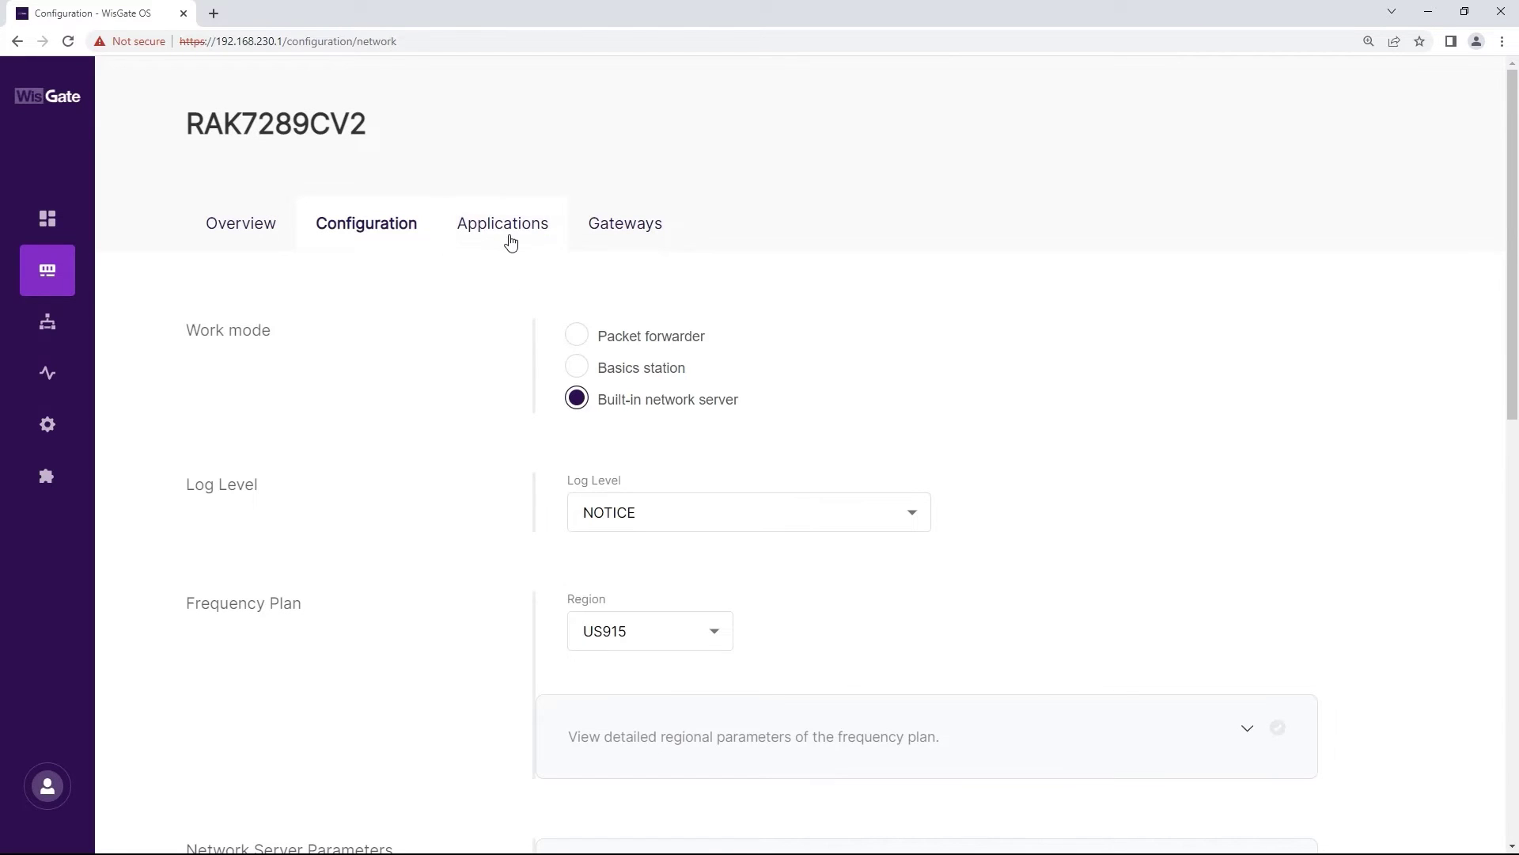
{"action": "left_click", "coordinate": [510, 241]}
{"action": "left_click", "coordinate": [828, 672]}
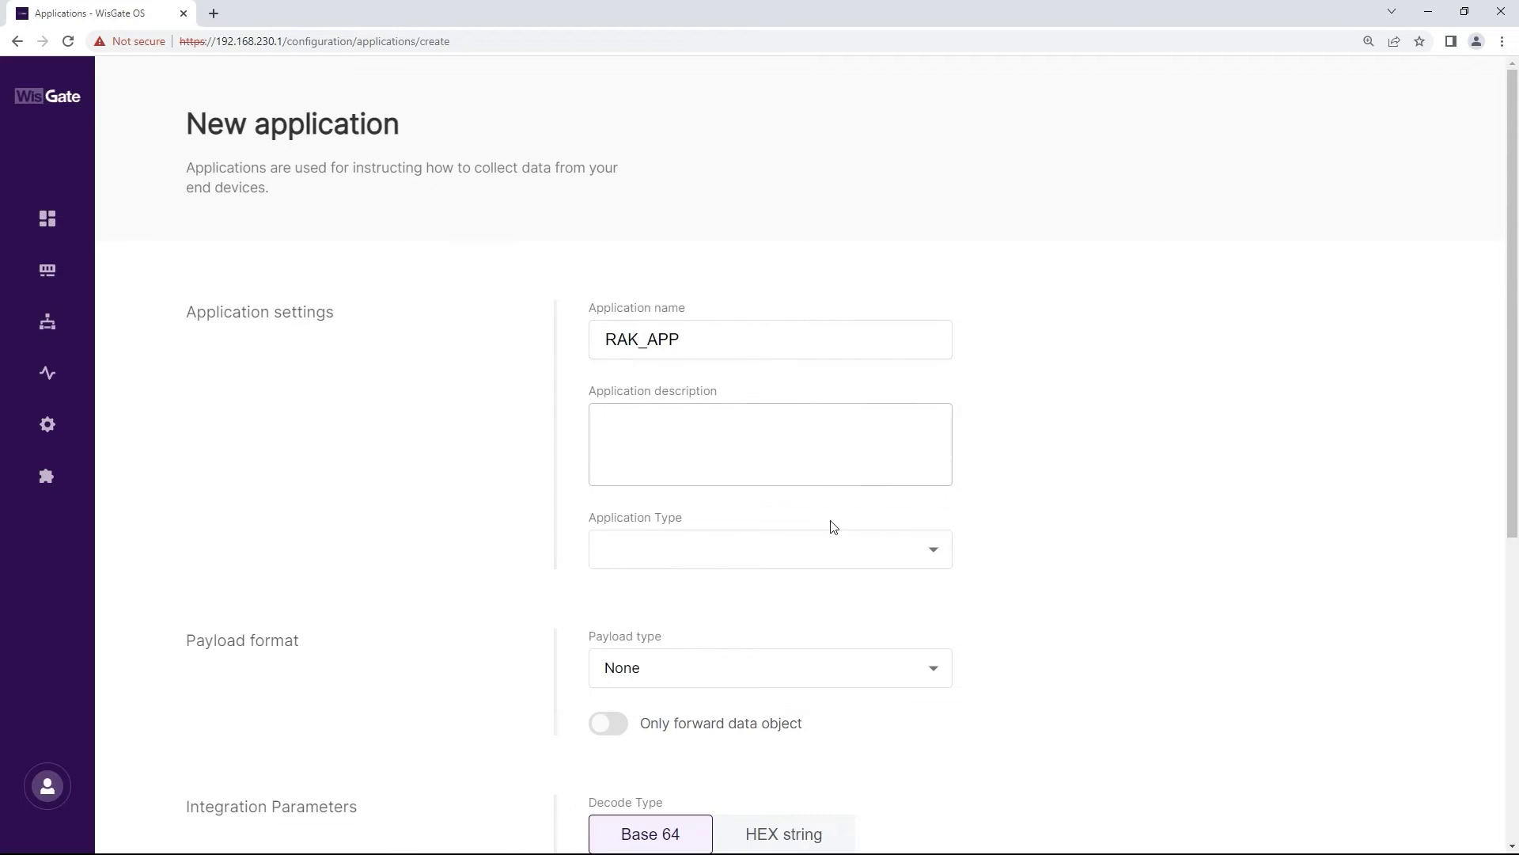
Save RAK_APP as a Unified Application key type using the application key copied from WisToolBox
{"action": "left_click", "coordinate": [827, 549]}
{"action": "left_click", "coordinate": [827, 558]}
{"action": "scroll", "coordinate": [1132, 558], "scroll_direction": "down", "scroll_amount": 2}
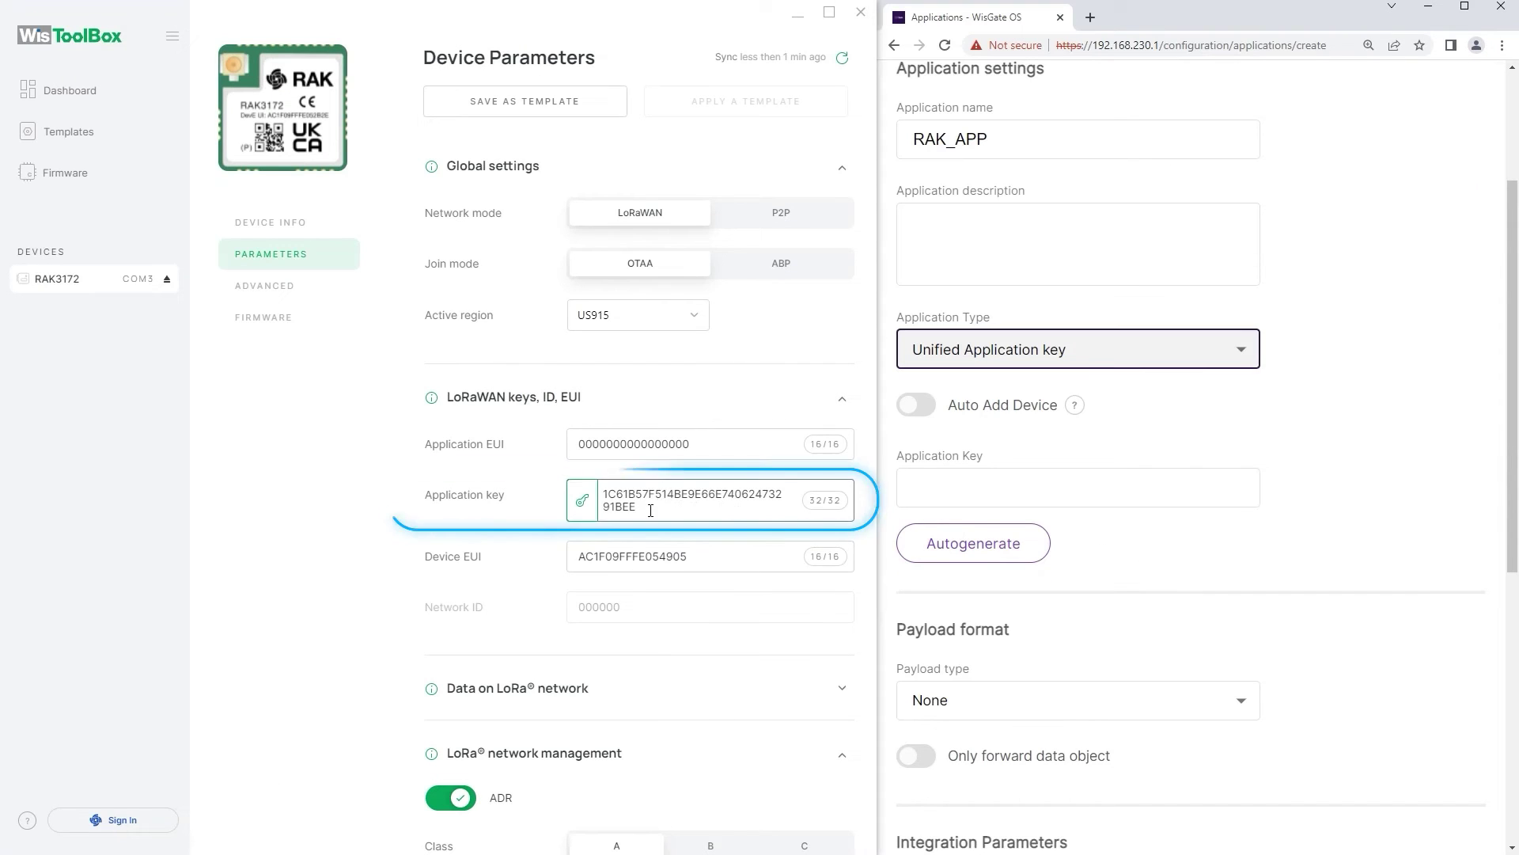
{"action": "left_click_drag", "start_coordinate": [637, 507], "coordinate": [605, 494]}
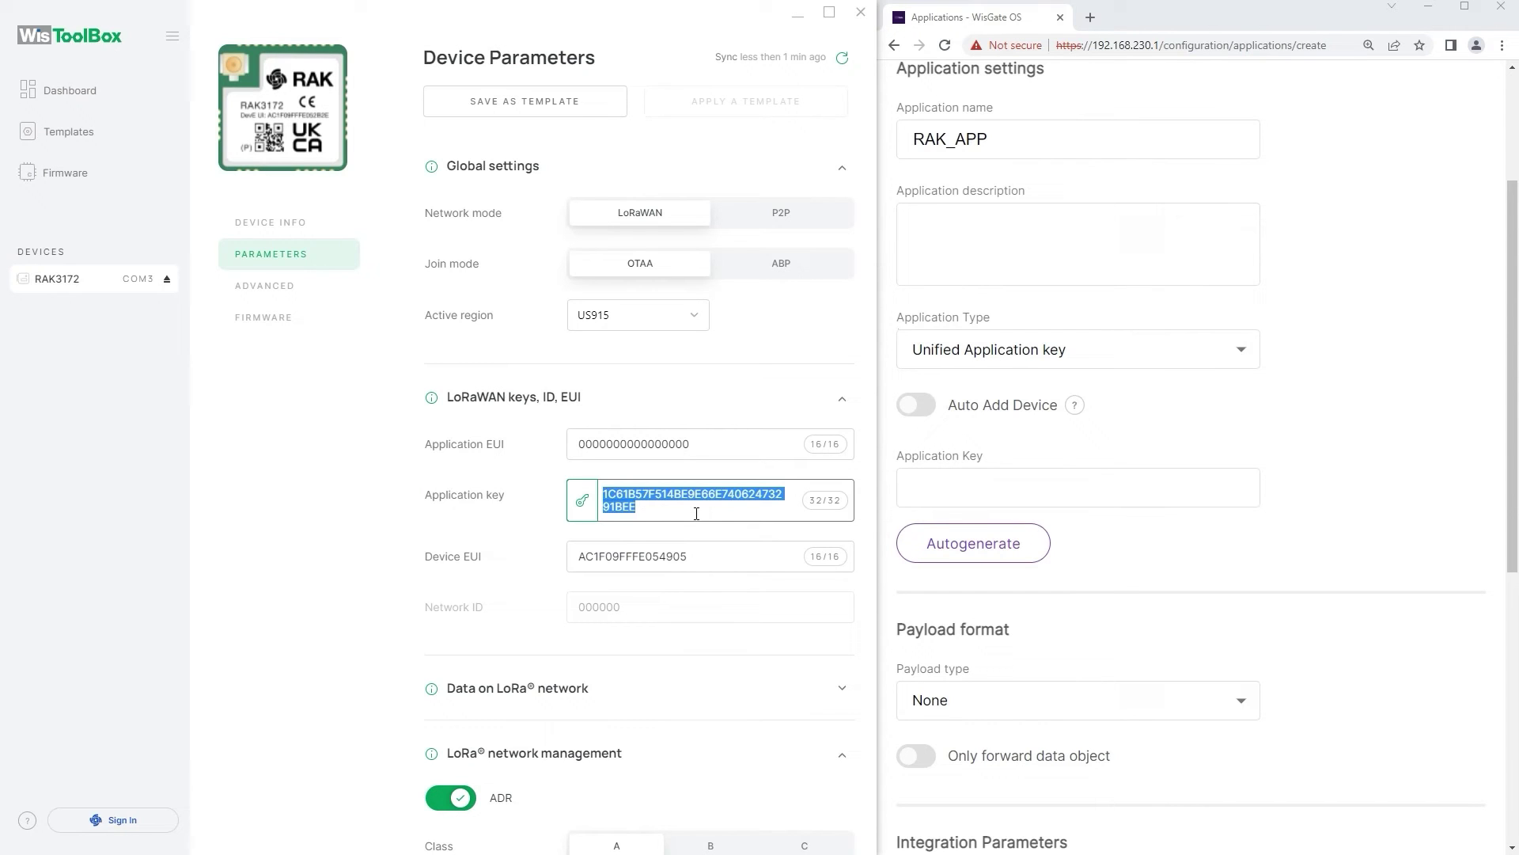
{"action": "key", "text": "ctrl+c"}
{"action": "left_click", "coordinate": [949, 490]}
{"action": "key", "text": "ctrl+v"}
{"action": "scroll", "coordinate": [1327, 639], "scroll_direction": "down", "scroll_amount": 4}
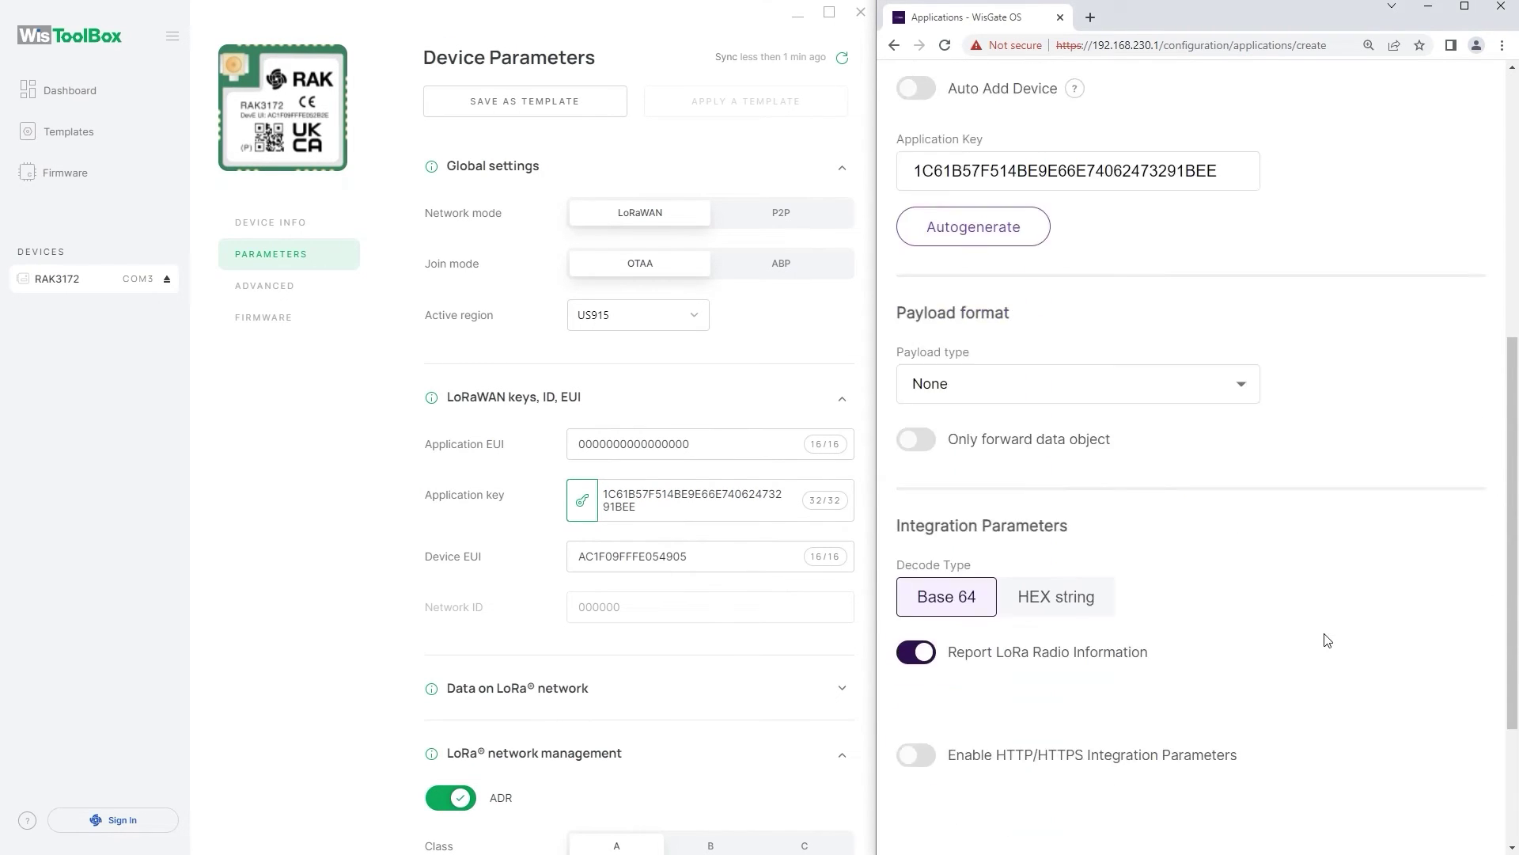
{"action": "scroll", "coordinate": [1327, 639], "scroll_direction": "down", "scroll_amount": 2}
{"action": "left_click", "coordinate": [1021, 739]}
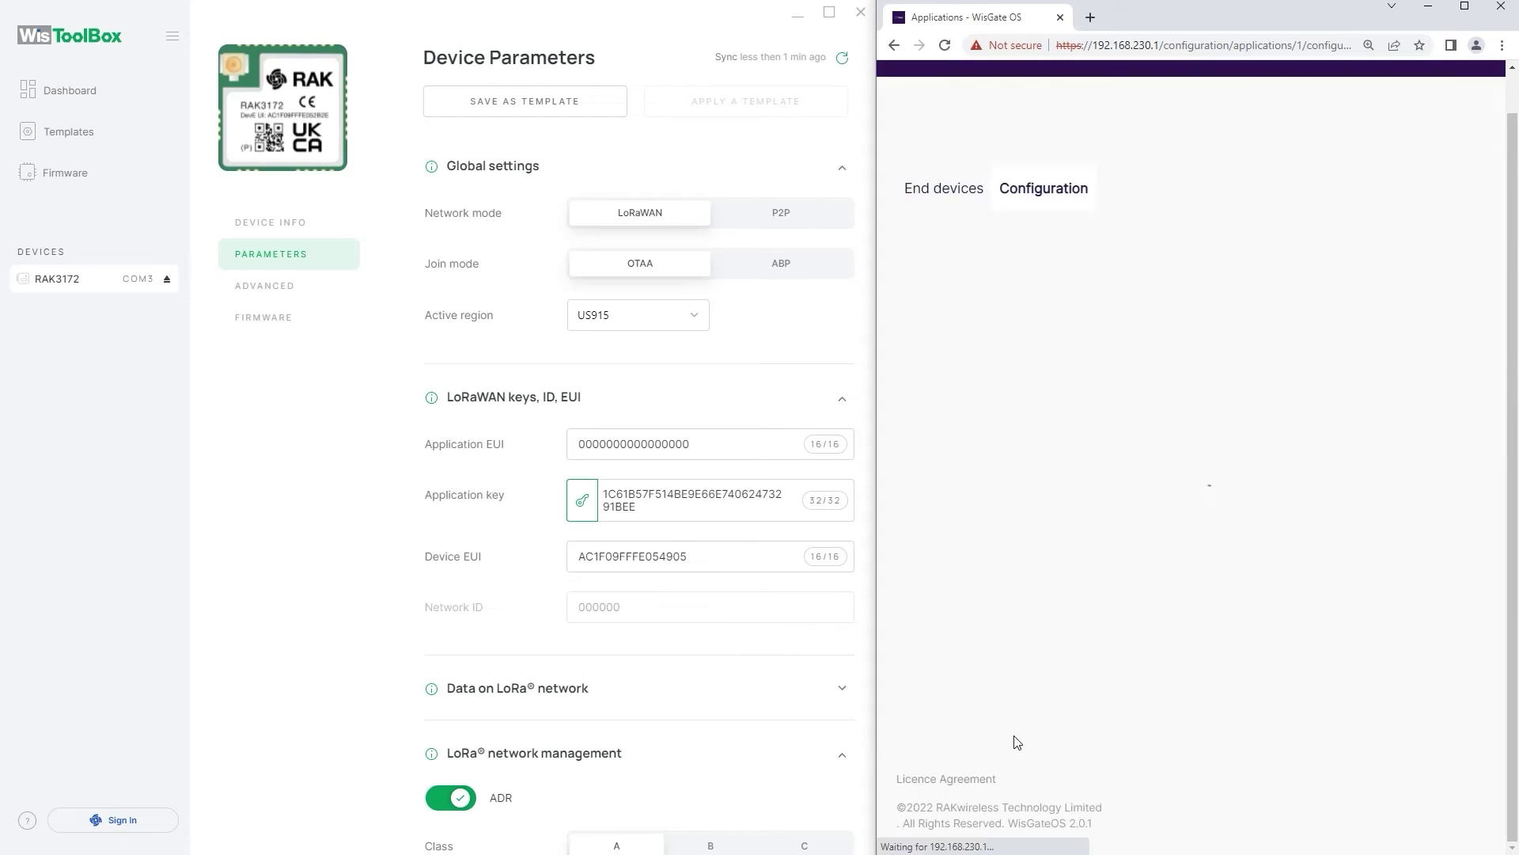
{"action": "scroll", "coordinate": [1020, 633], "scroll_direction": "up", "scroll_amount": 8}
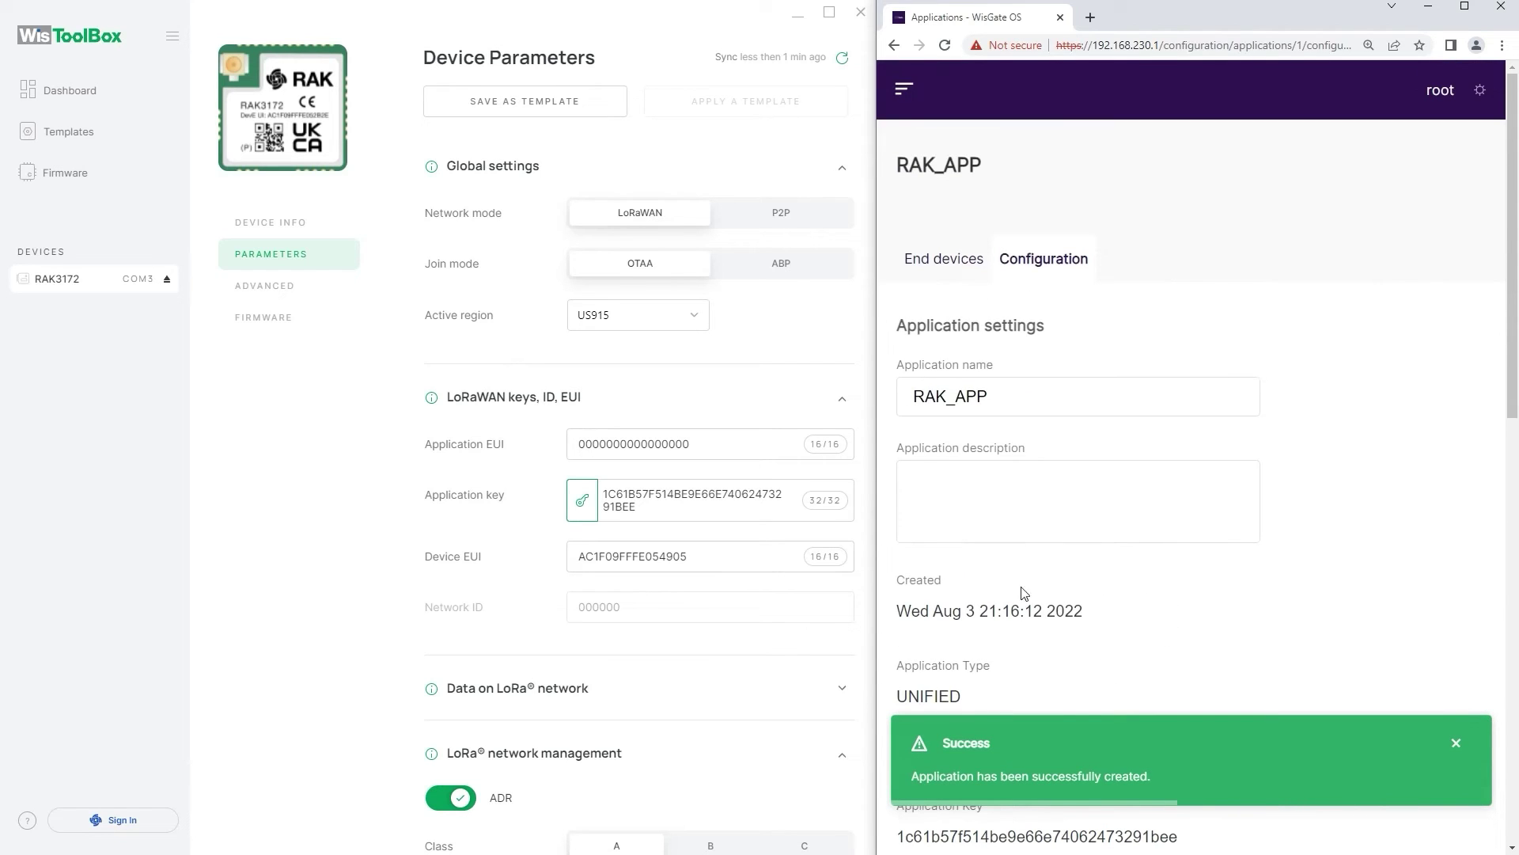
Start a new end device RAK_Device in Class A with LoRaWAN MAC version V1.0.3
{"action": "left_click", "coordinate": [954, 262]}
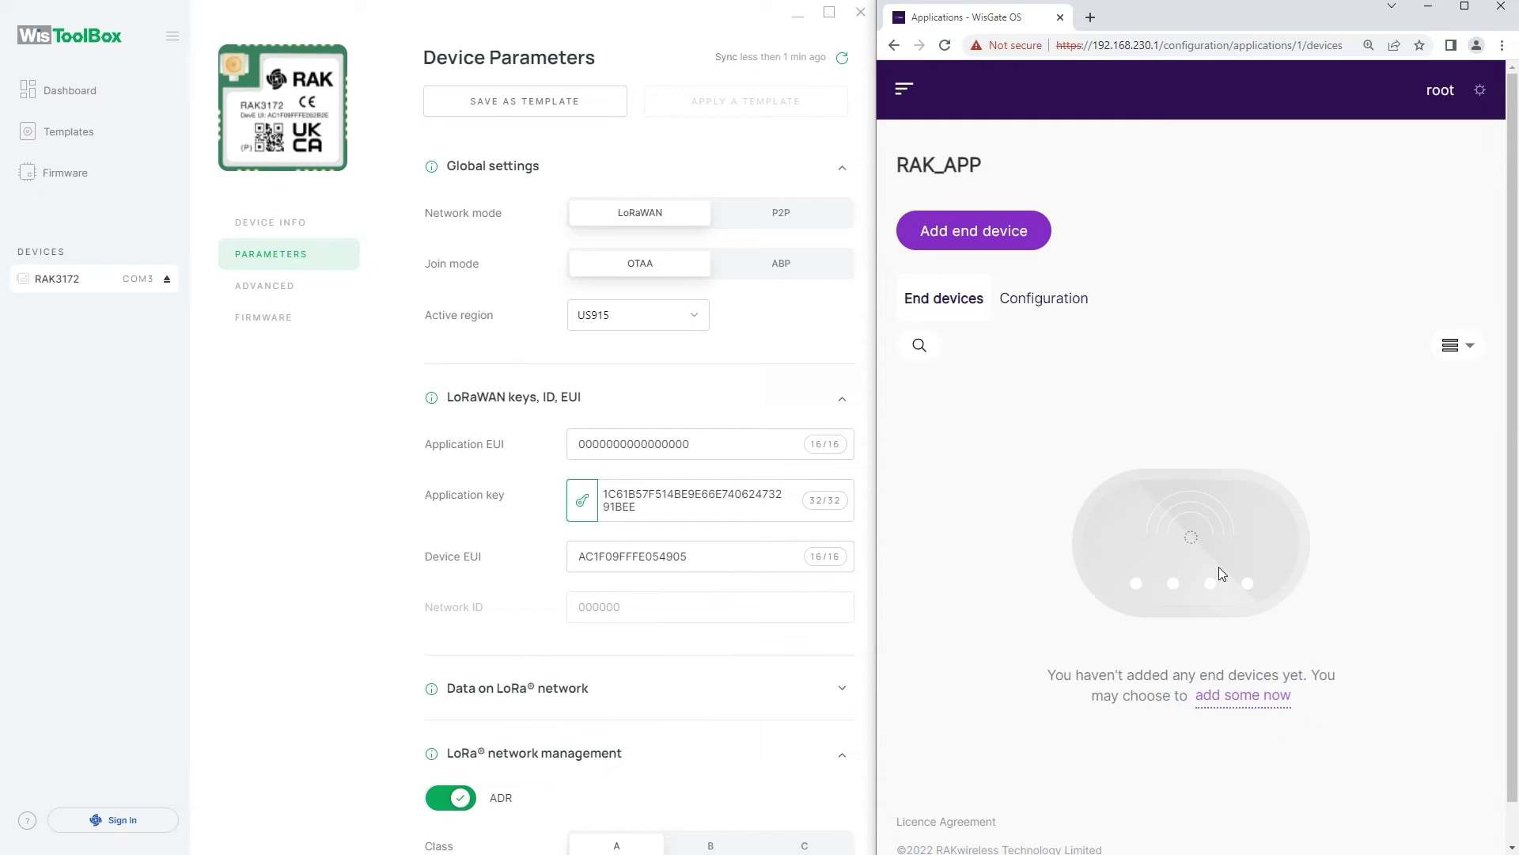
{"action": "left_click", "coordinate": [1249, 697]}
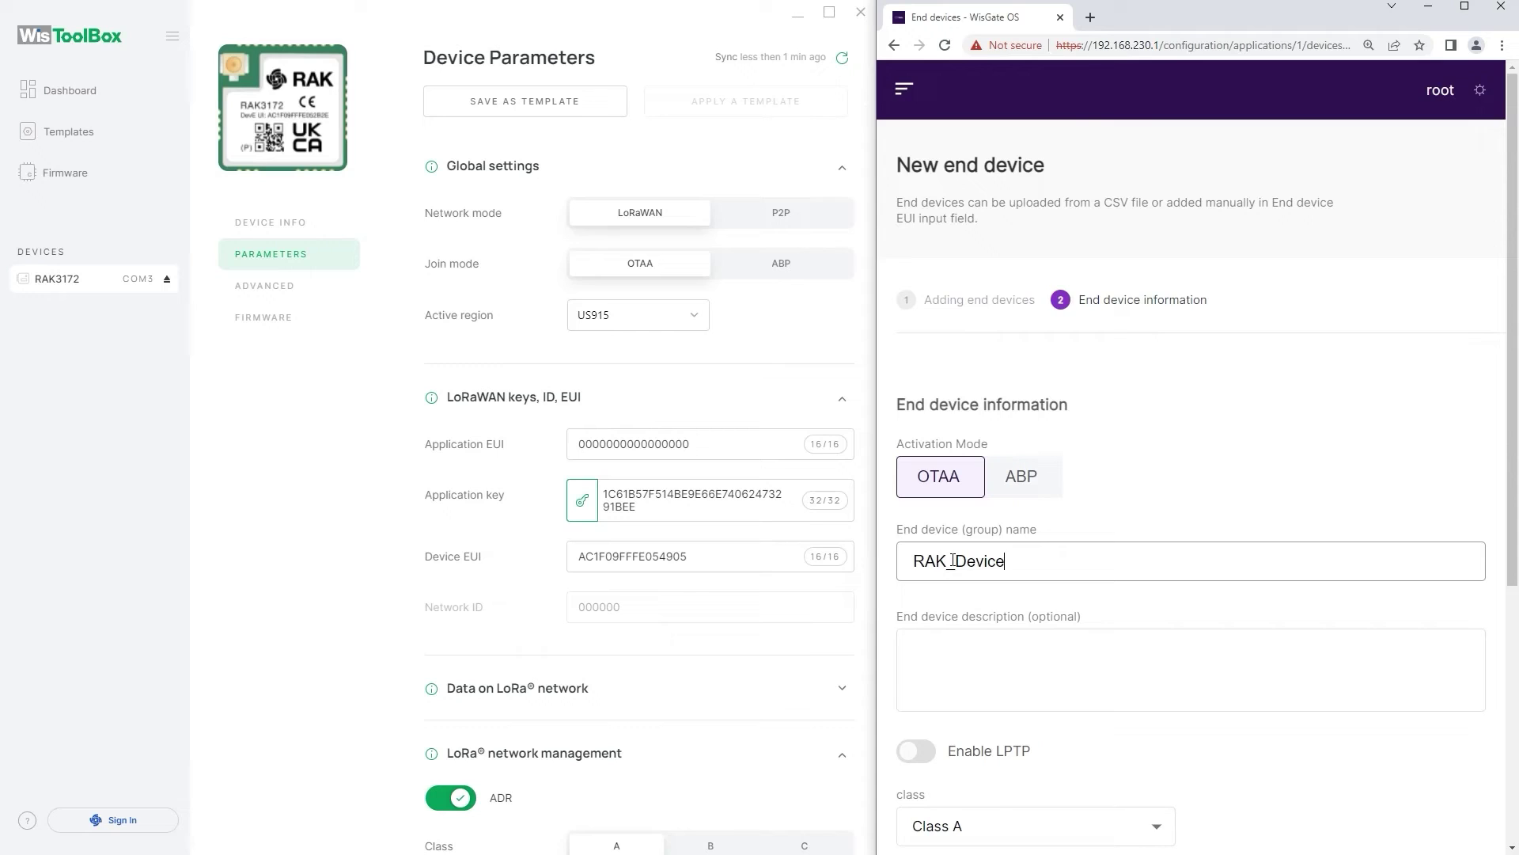
{"action": "scroll", "coordinate": [984, 610], "scroll_direction": "down", "scroll_amount": 2}
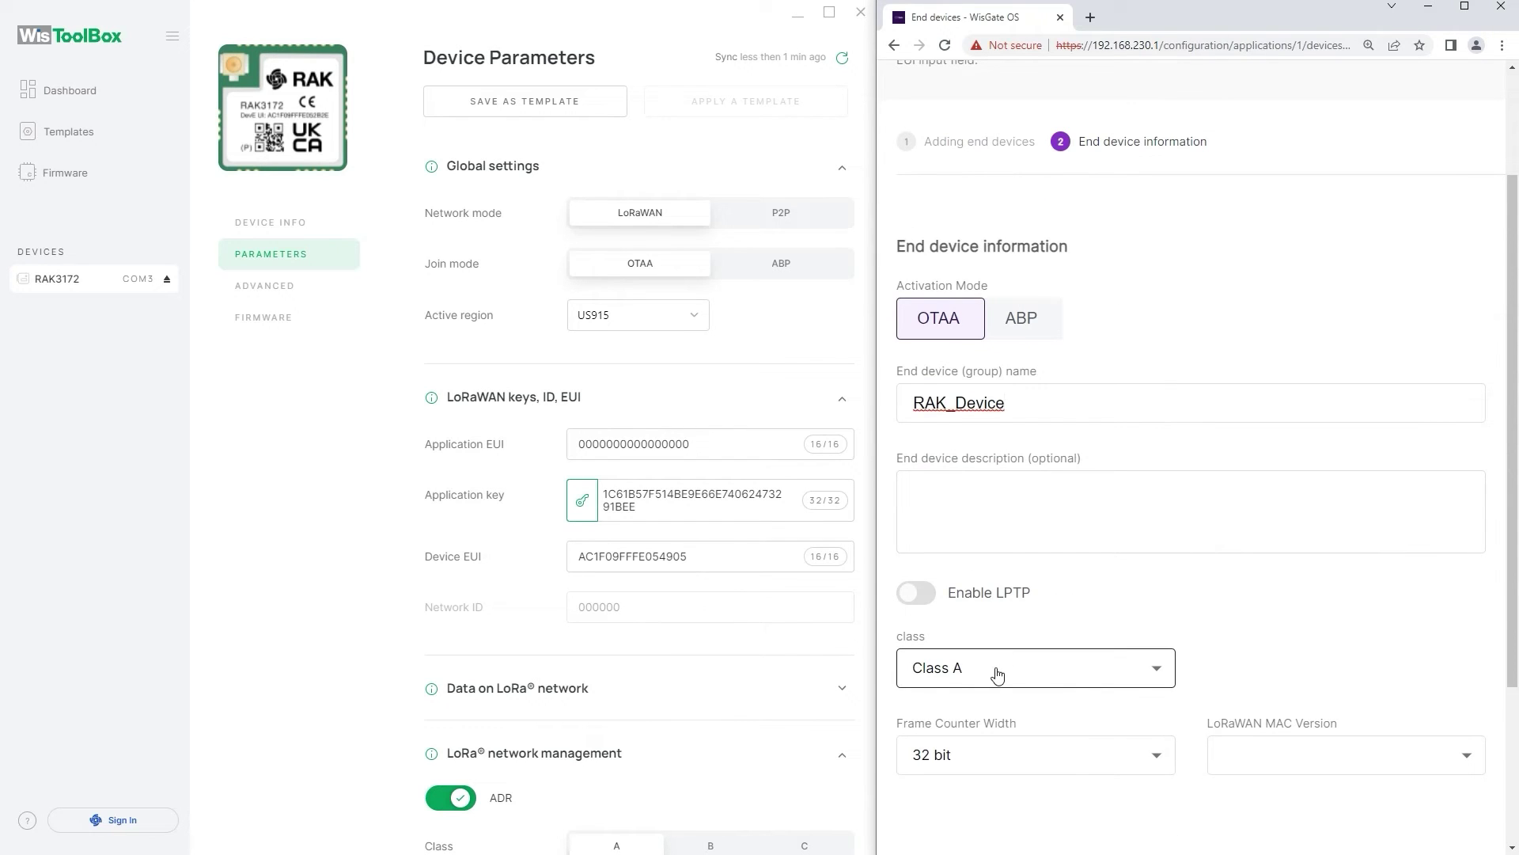
{"action": "left_click", "coordinate": [1264, 767]}
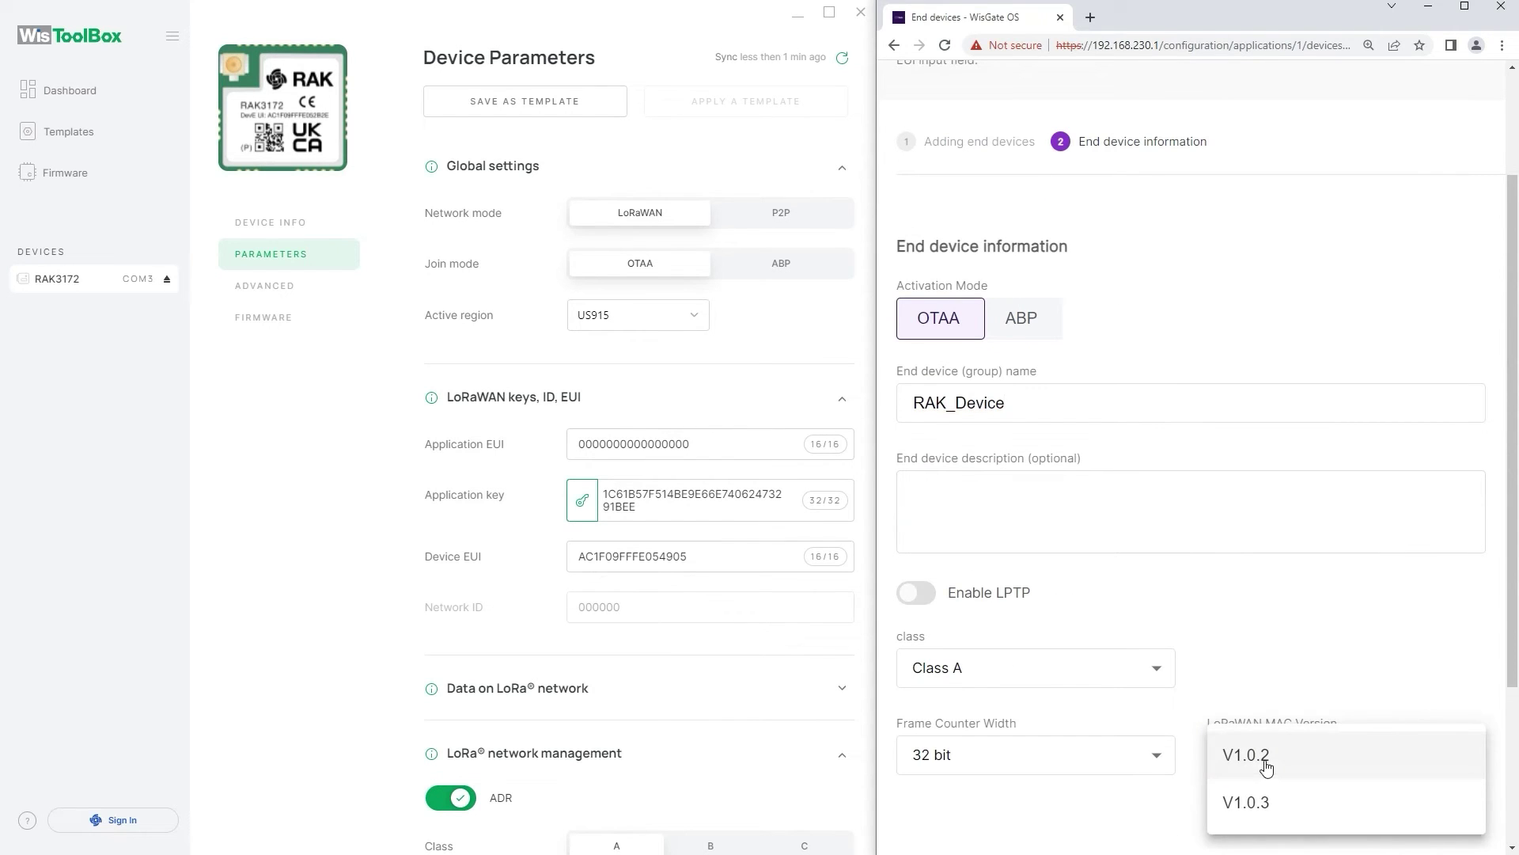
{"action": "left_click", "coordinate": [1279, 801]}
{"action": "scroll", "coordinate": [1280, 802], "scroll_direction": "down", "scroll_amount": 3}
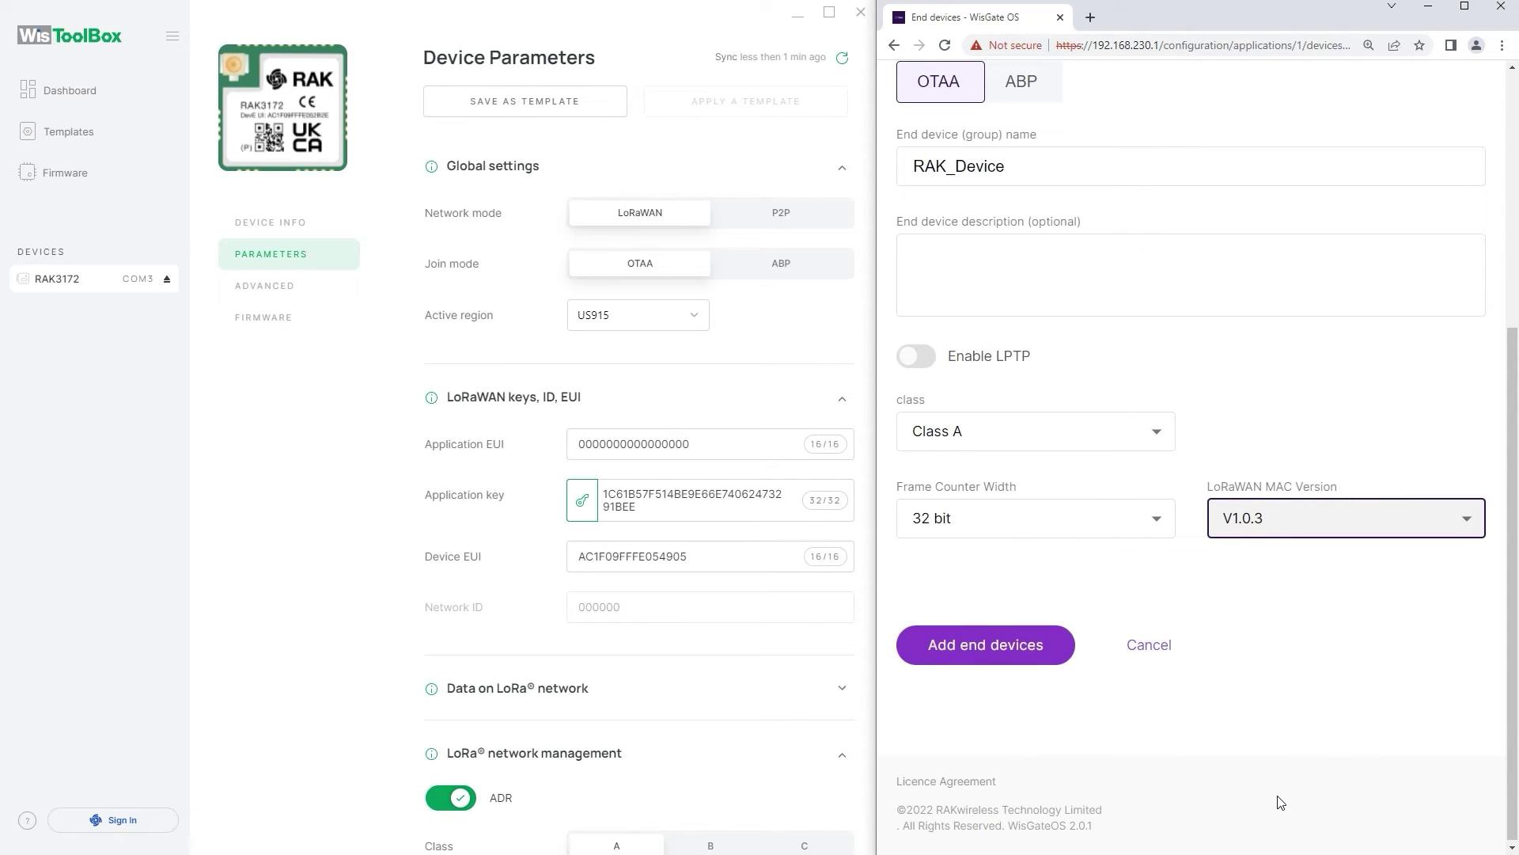
Submit the device form and paste the module's Device EUI AC1F09FFFE054905 into End Device EUI
{"action": "left_click", "coordinate": [1044, 653]}
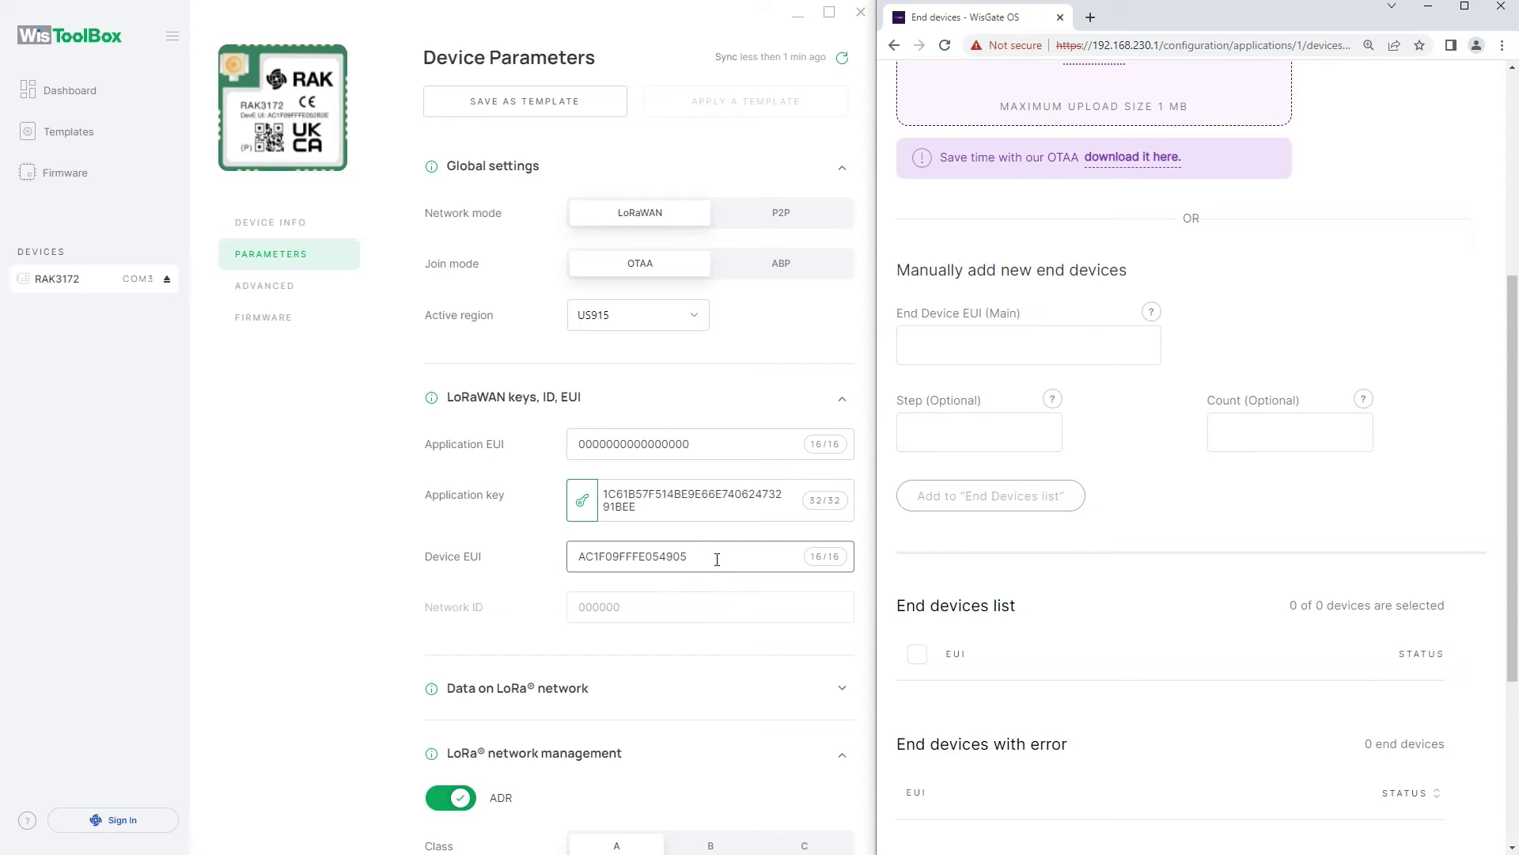
{"action": "left_click_drag", "start_coordinate": [720, 557], "coordinate": [586, 556]}
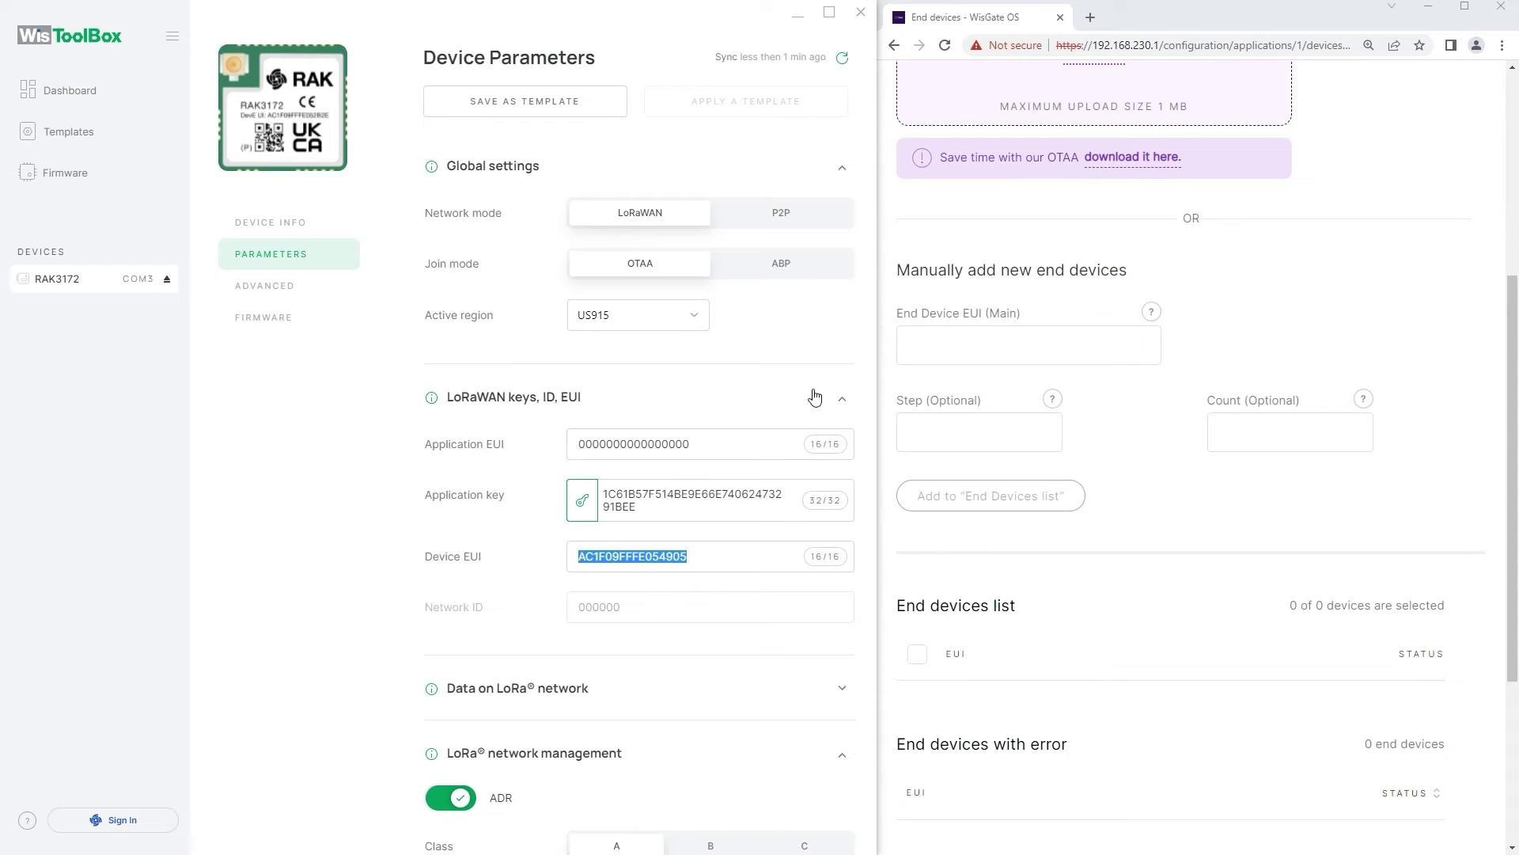
{"action": "left_click", "coordinate": [929, 354]}
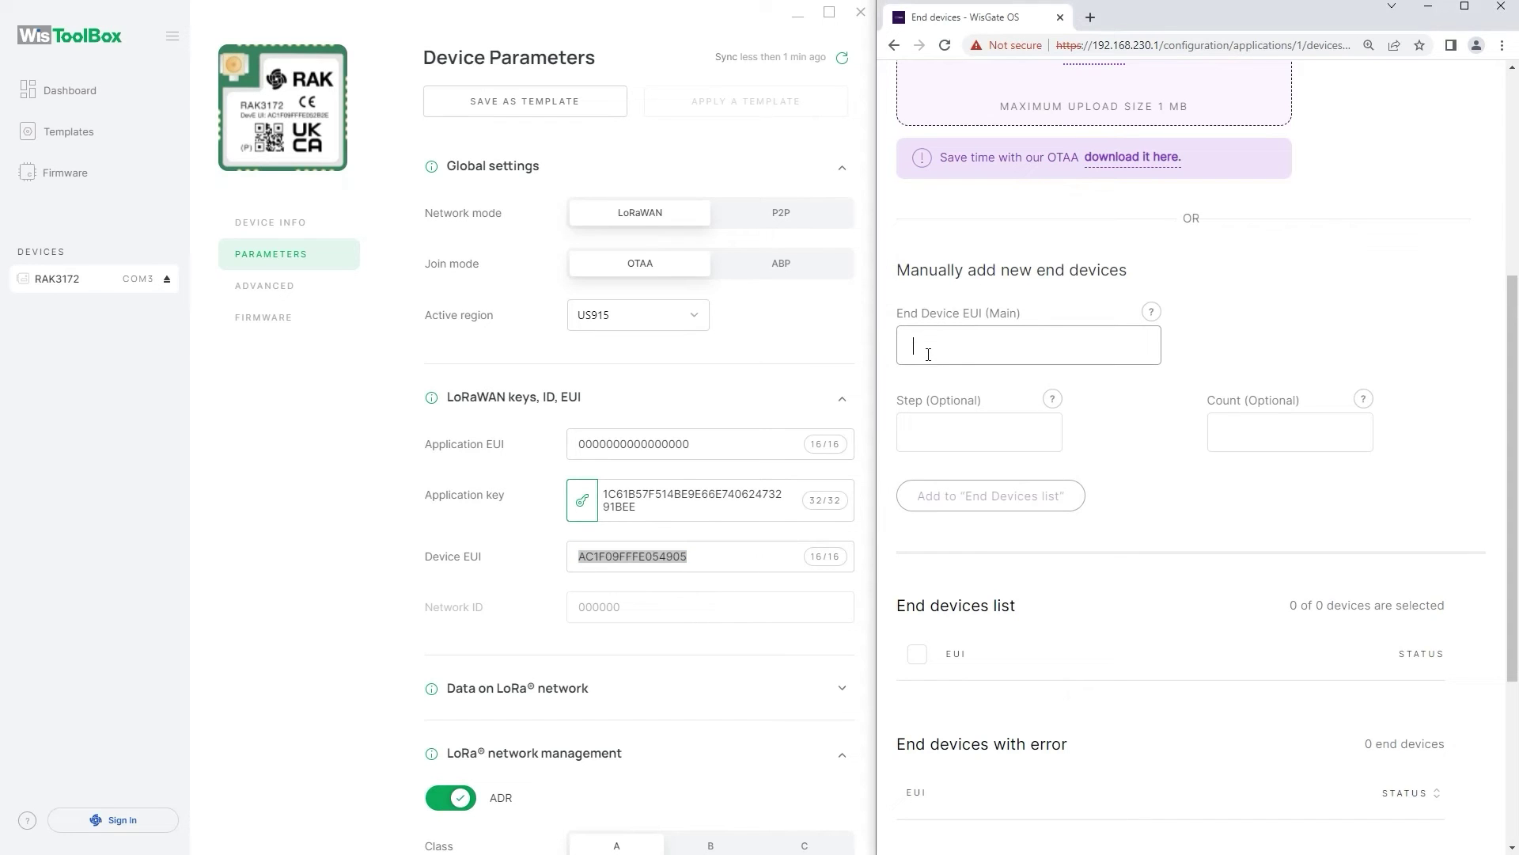
{"action": "type", "text": "AC1F09FFFE054905"}
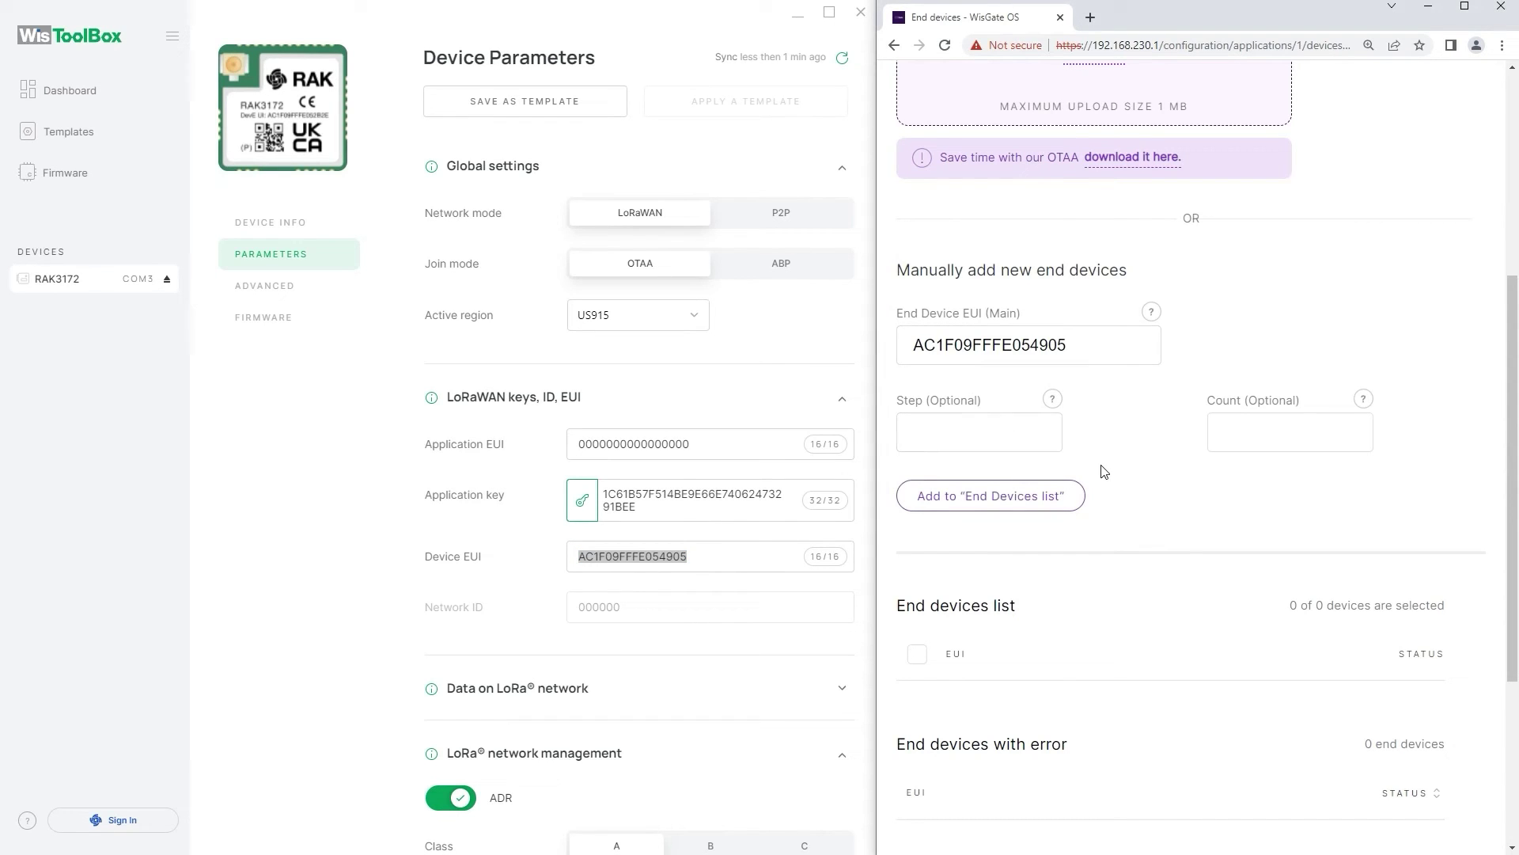
Add the EUI to the end devices list and confirm adding RAK_Device to RAK_APP
{"action": "left_click", "coordinate": [1078, 496]}
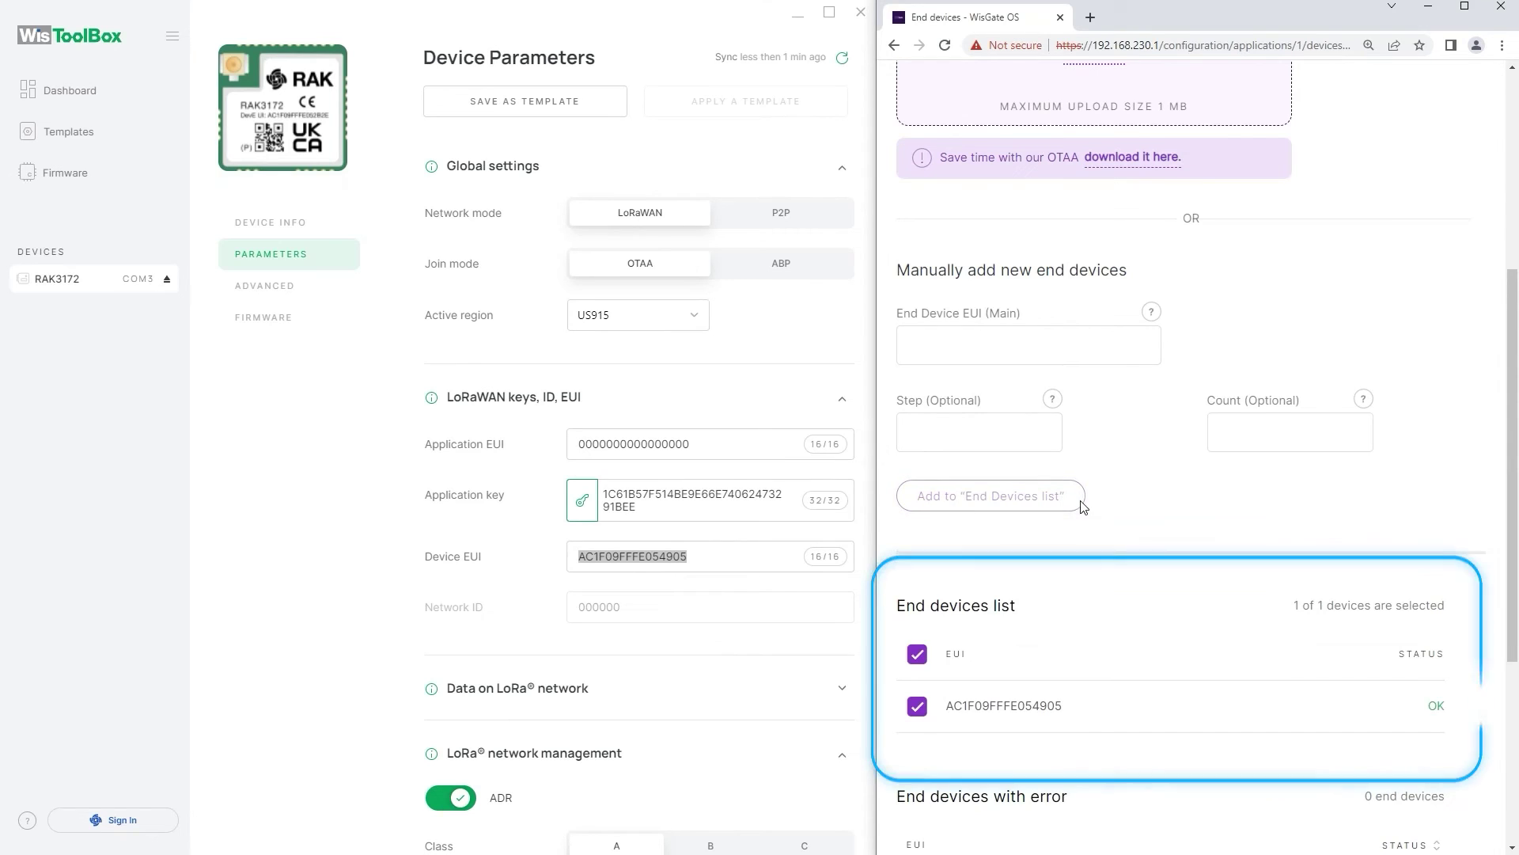
{"action": "scroll", "coordinate": [1084, 507], "scroll_direction": "down", "scroll_amount": 3}
{"action": "scroll", "coordinate": [1081, 514], "scroll_direction": "down", "scroll_amount": 2}
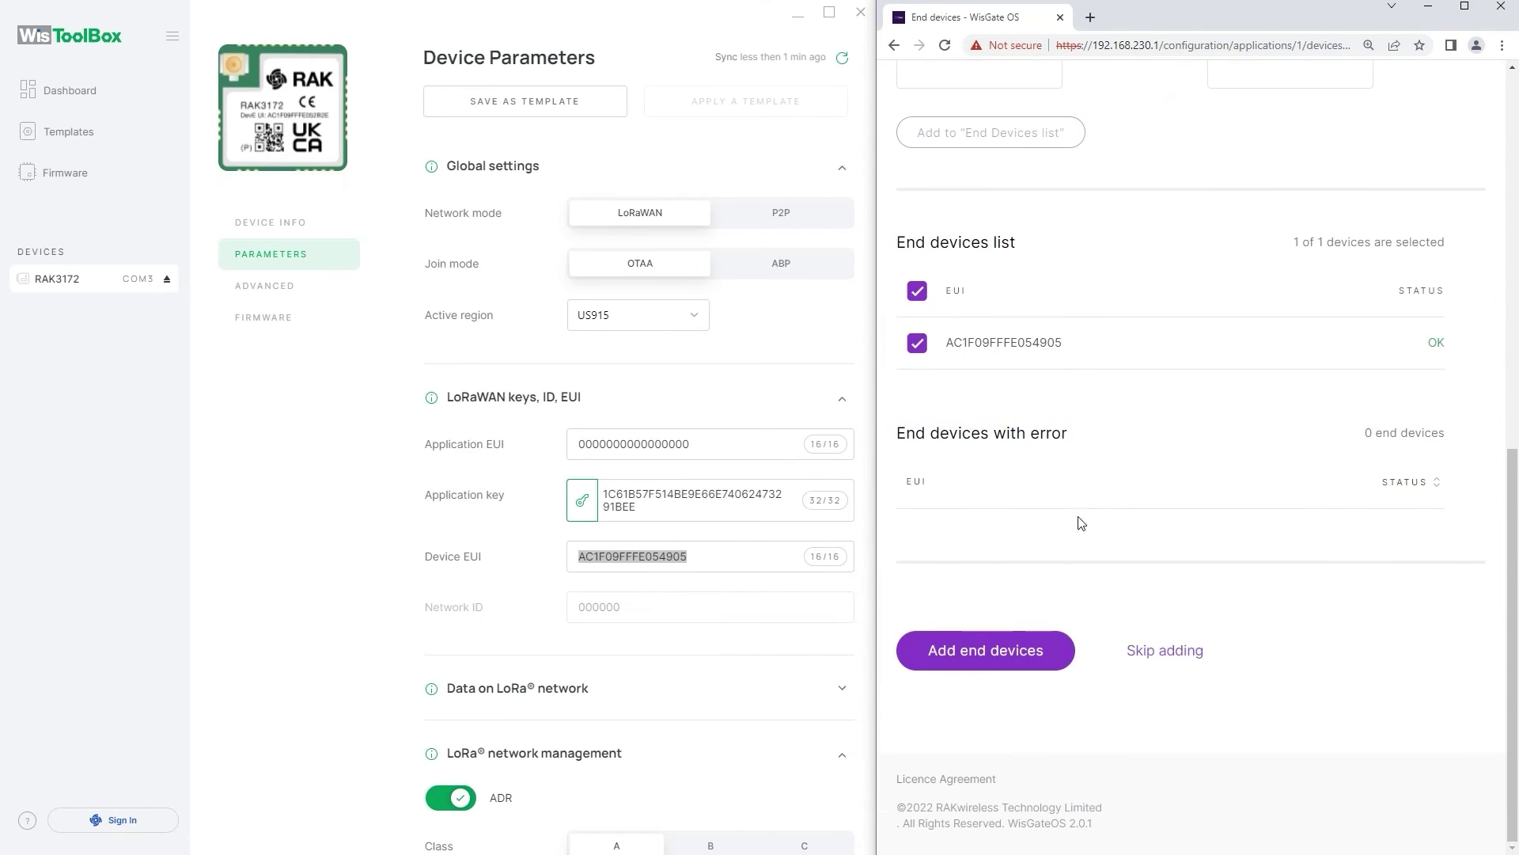
{"action": "left_click", "coordinate": [1058, 650]}
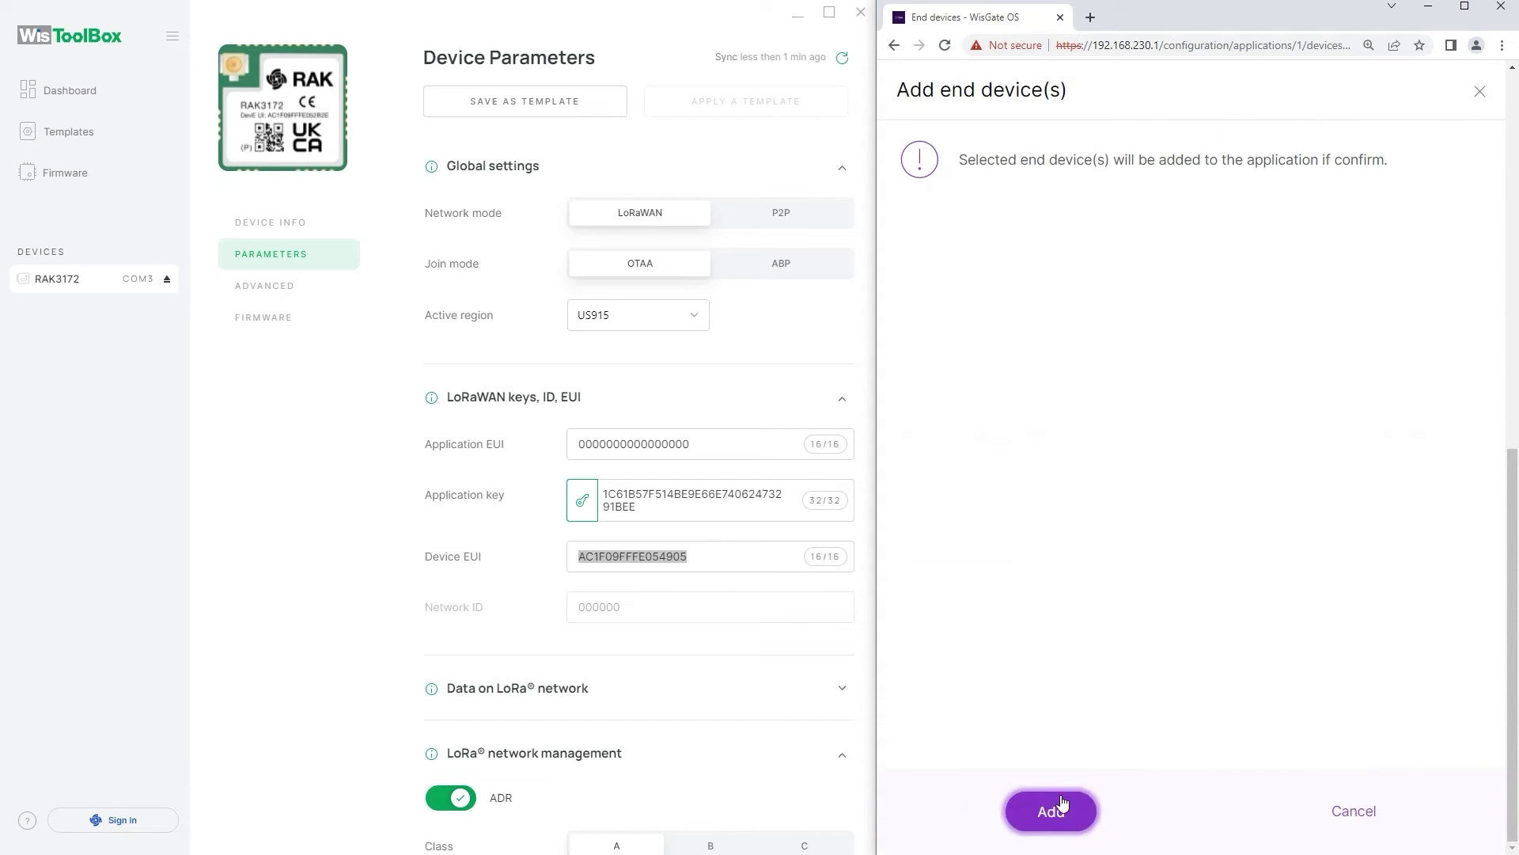
{"action": "left_click", "coordinate": [1061, 798]}
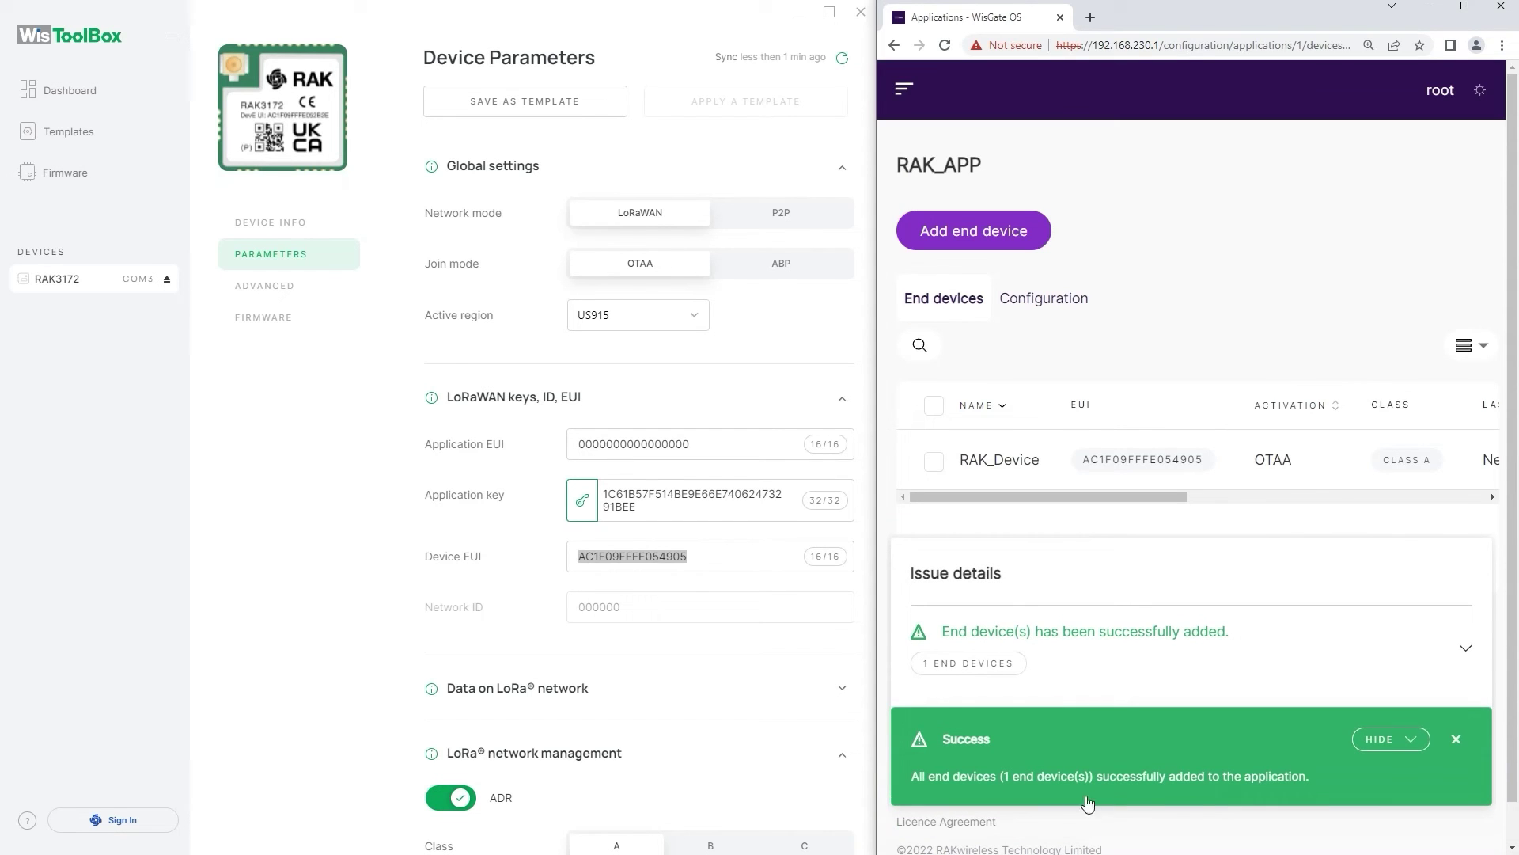
{"action": "left_click", "coordinate": [1459, 741]}
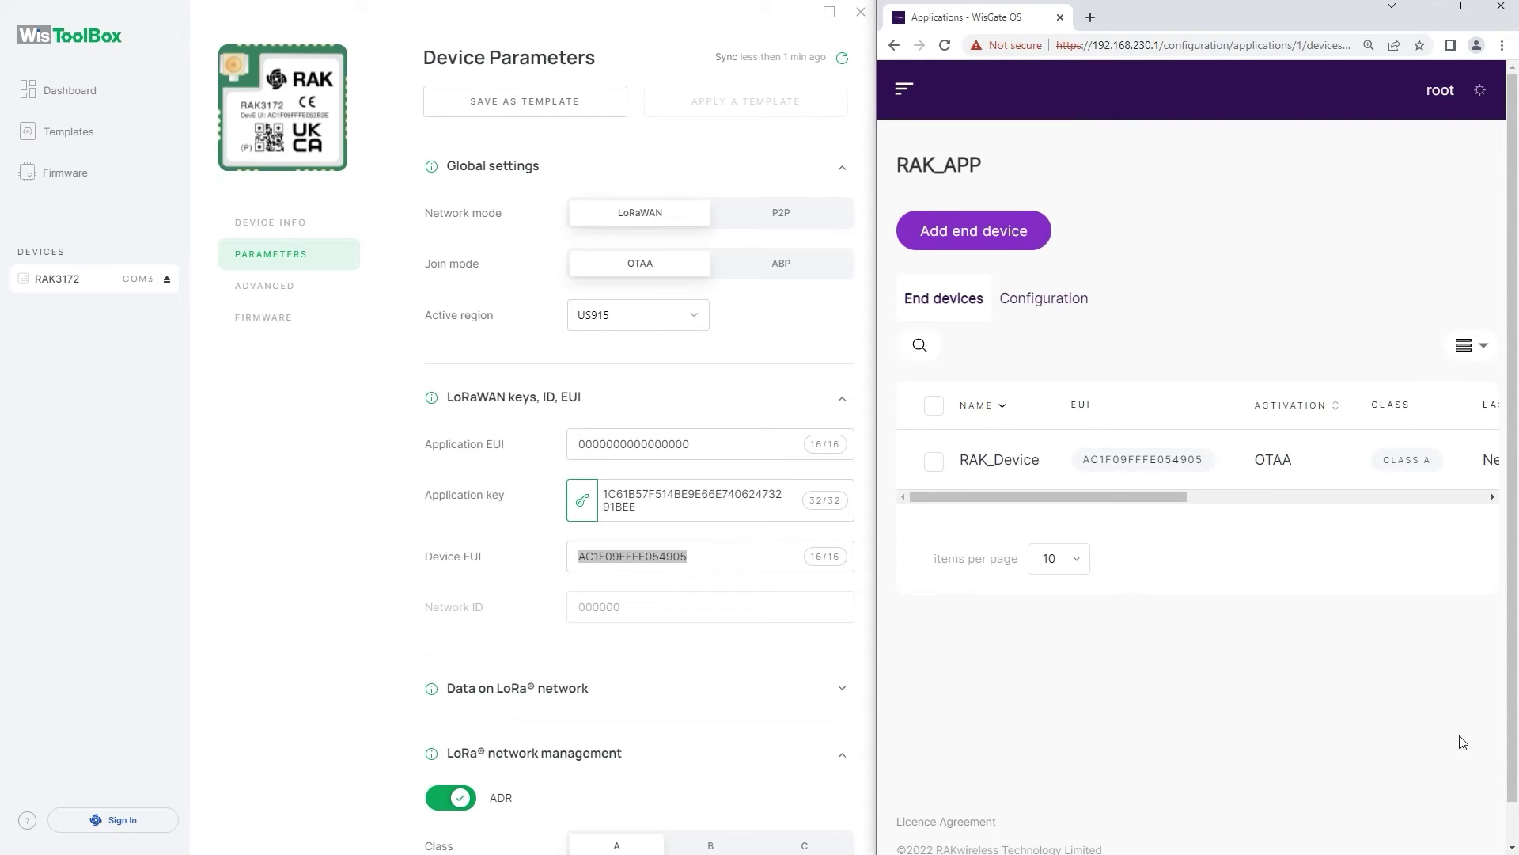
Open the device console under ADVANCED and send AT+JOIN=1:0:8:7 to join the network
{"action": "left_click", "coordinate": [283, 290]}
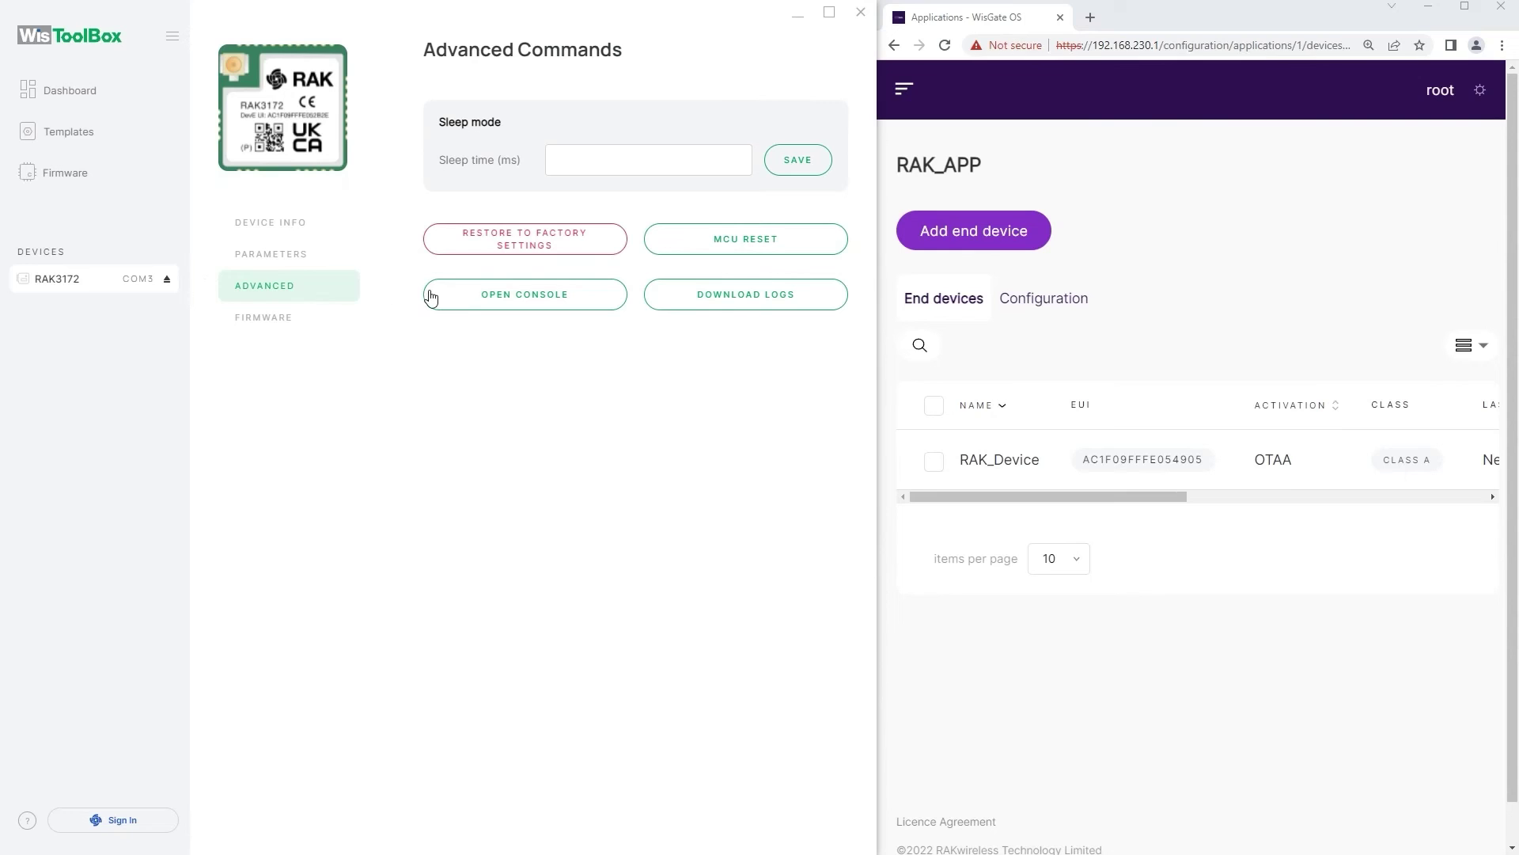
{"action": "left_click", "coordinate": [442, 298]}
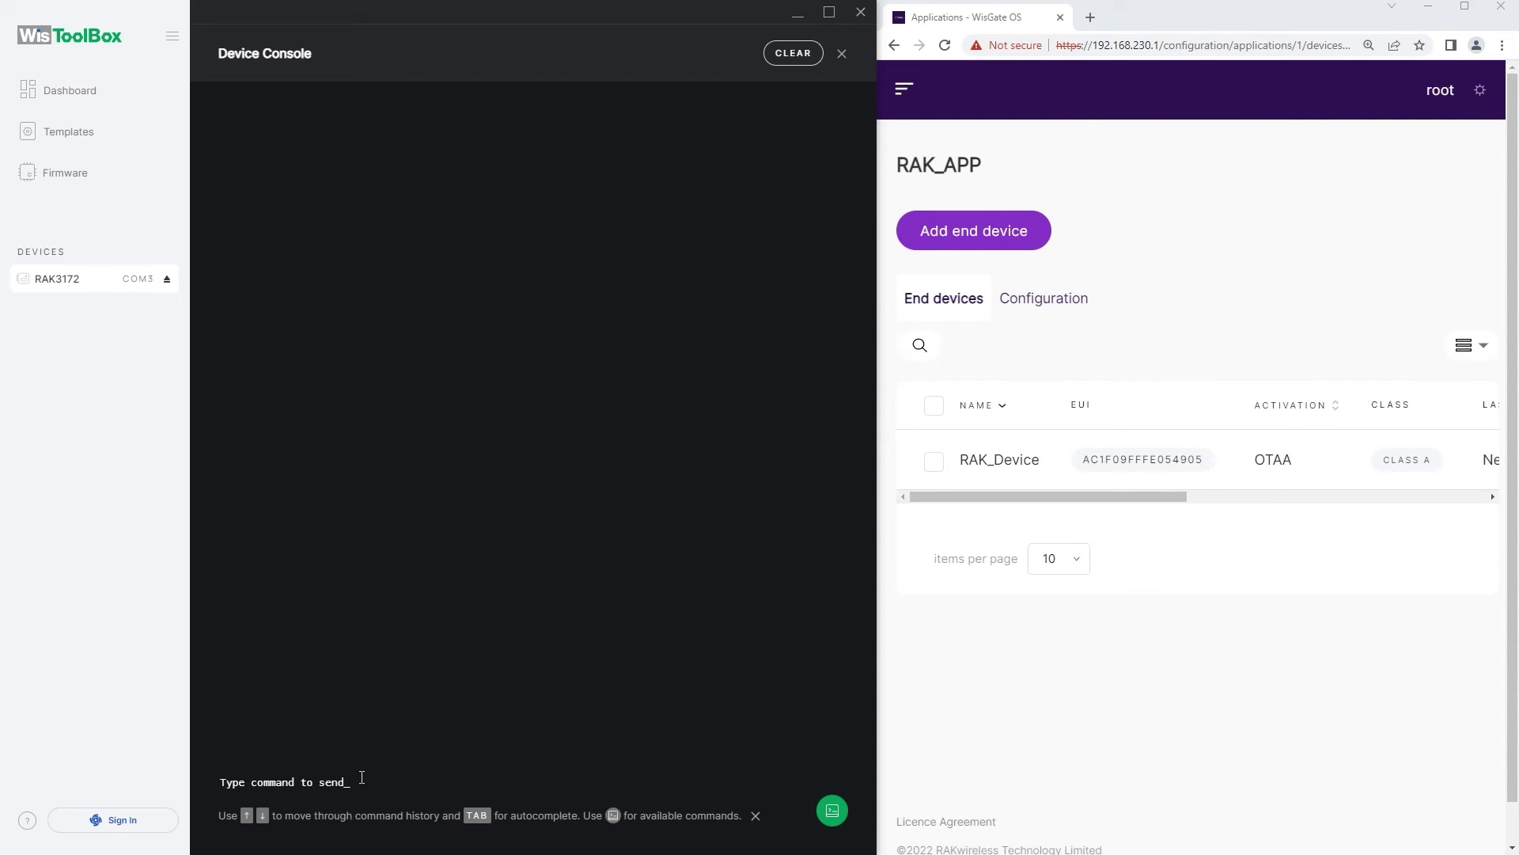
{"action": "type", "text": "AT+JOI"}
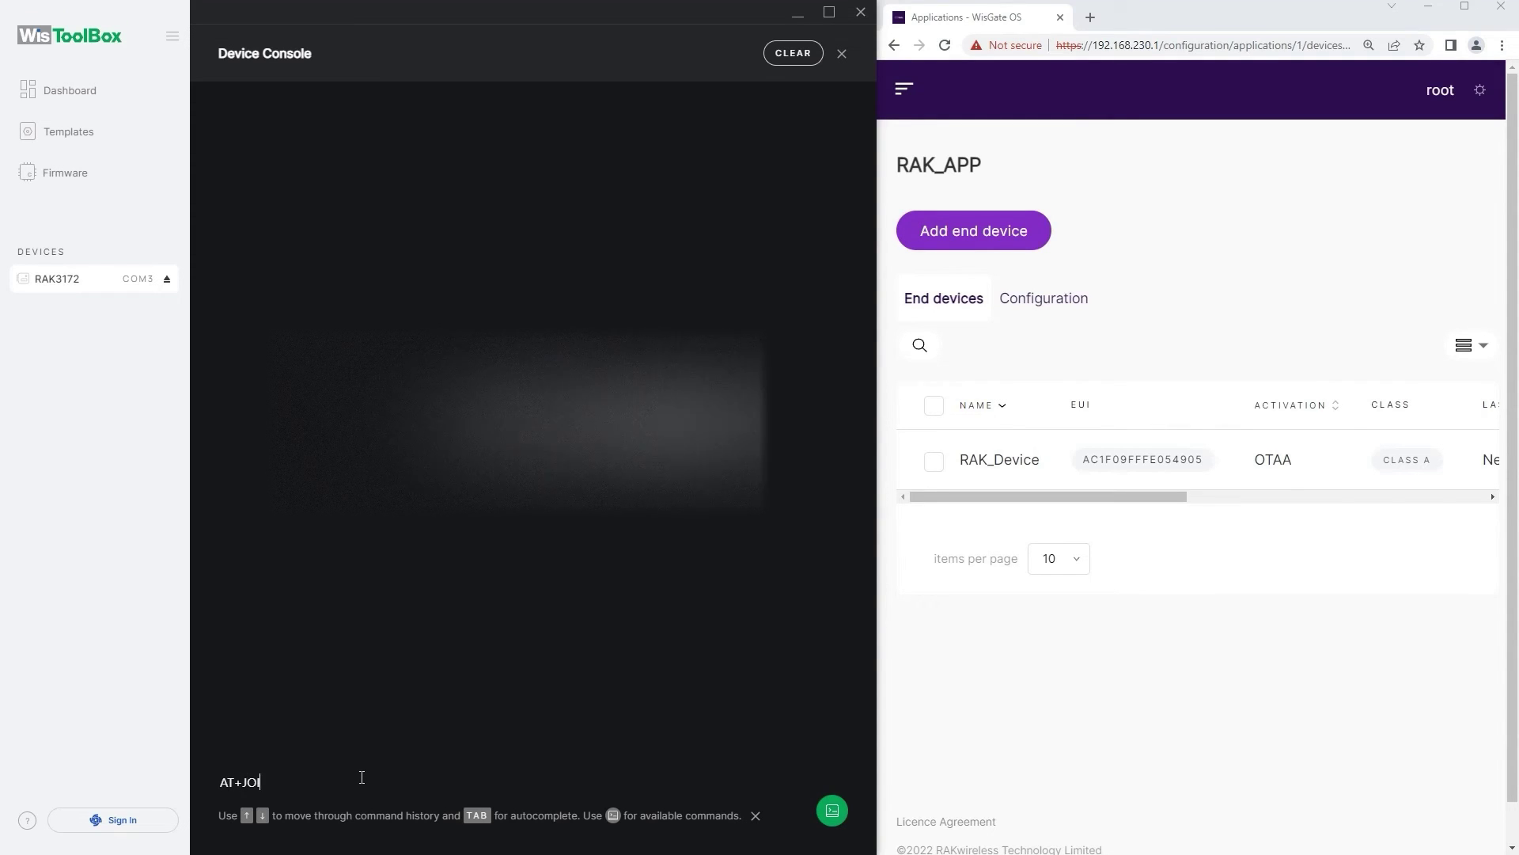
{"action": "type", "text": "N=1:0"}
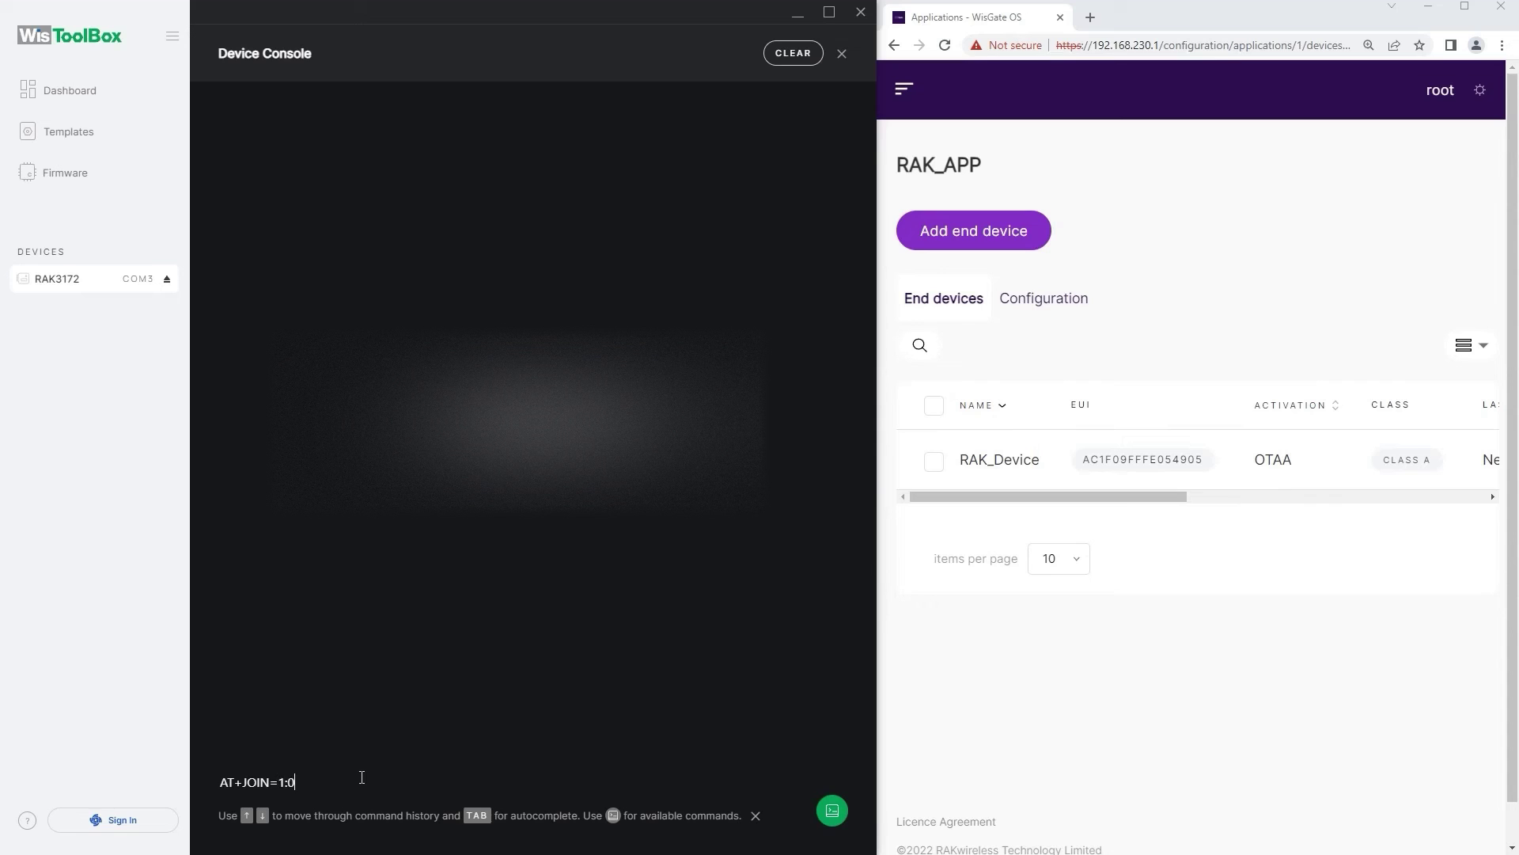
{"action": "type", "text": ":8:7"}
{"action": "key", "text": "Return"}
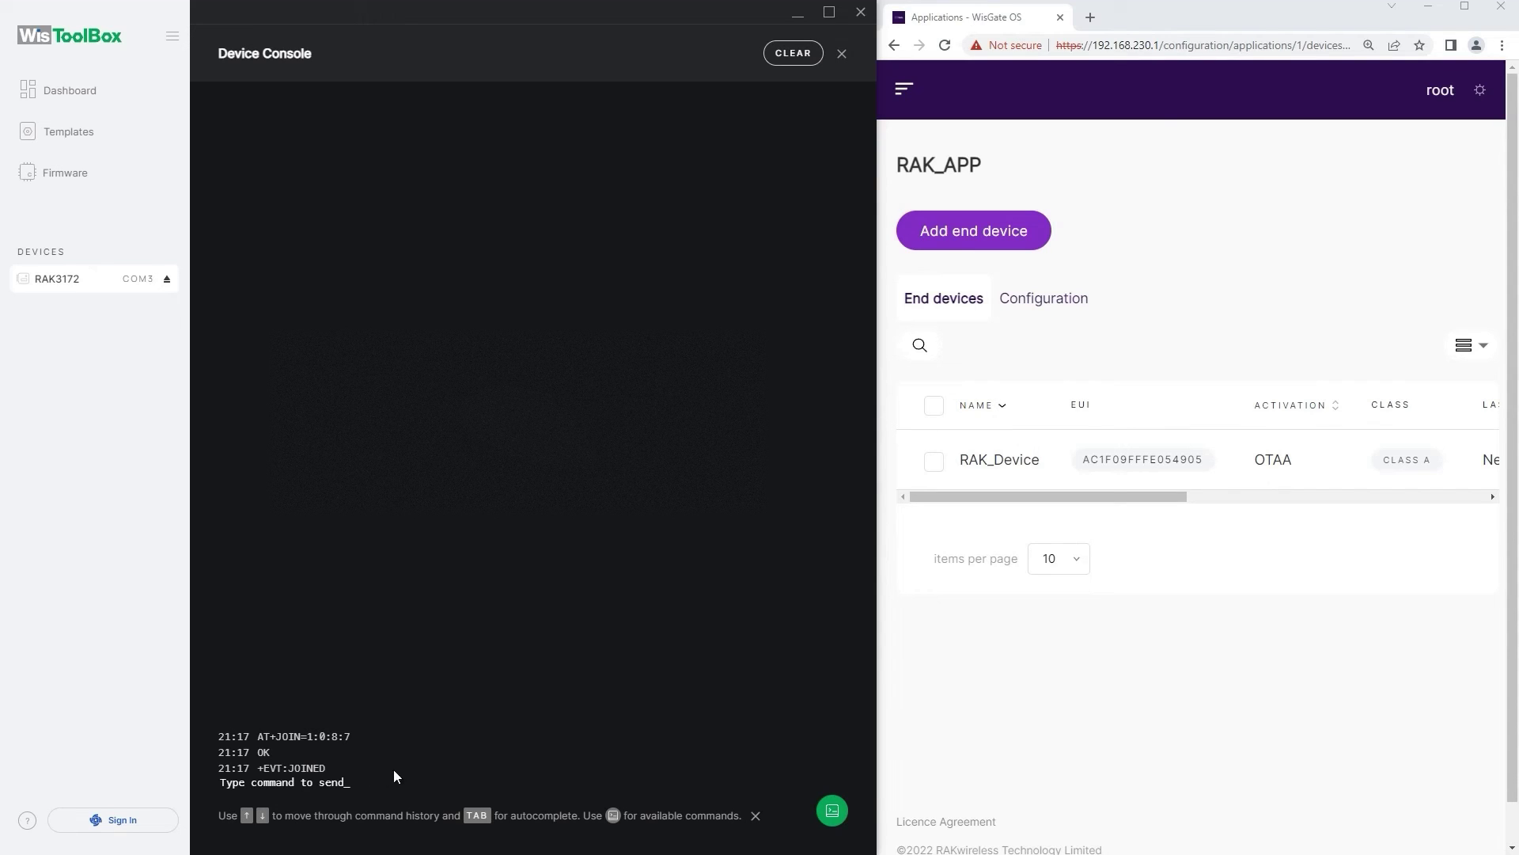
From RAK_Device's Downlink tab, queue a downlink with FPort 77 and HEX bytes 12 34
{"action": "left_click", "coordinate": [1005, 480]}
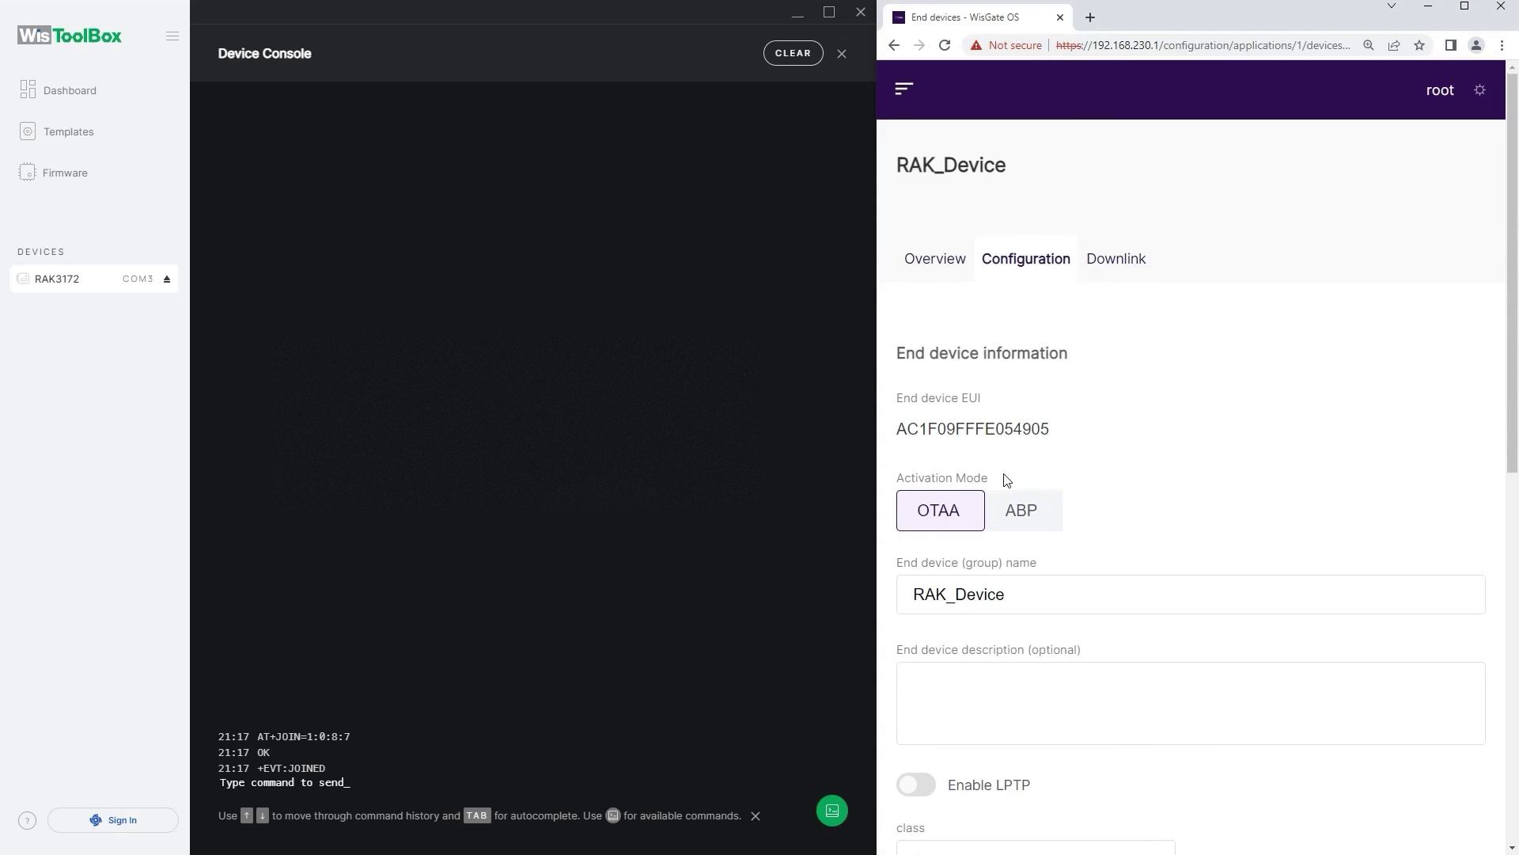
{"action": "left_click", "coordinate": [1109, 261]}
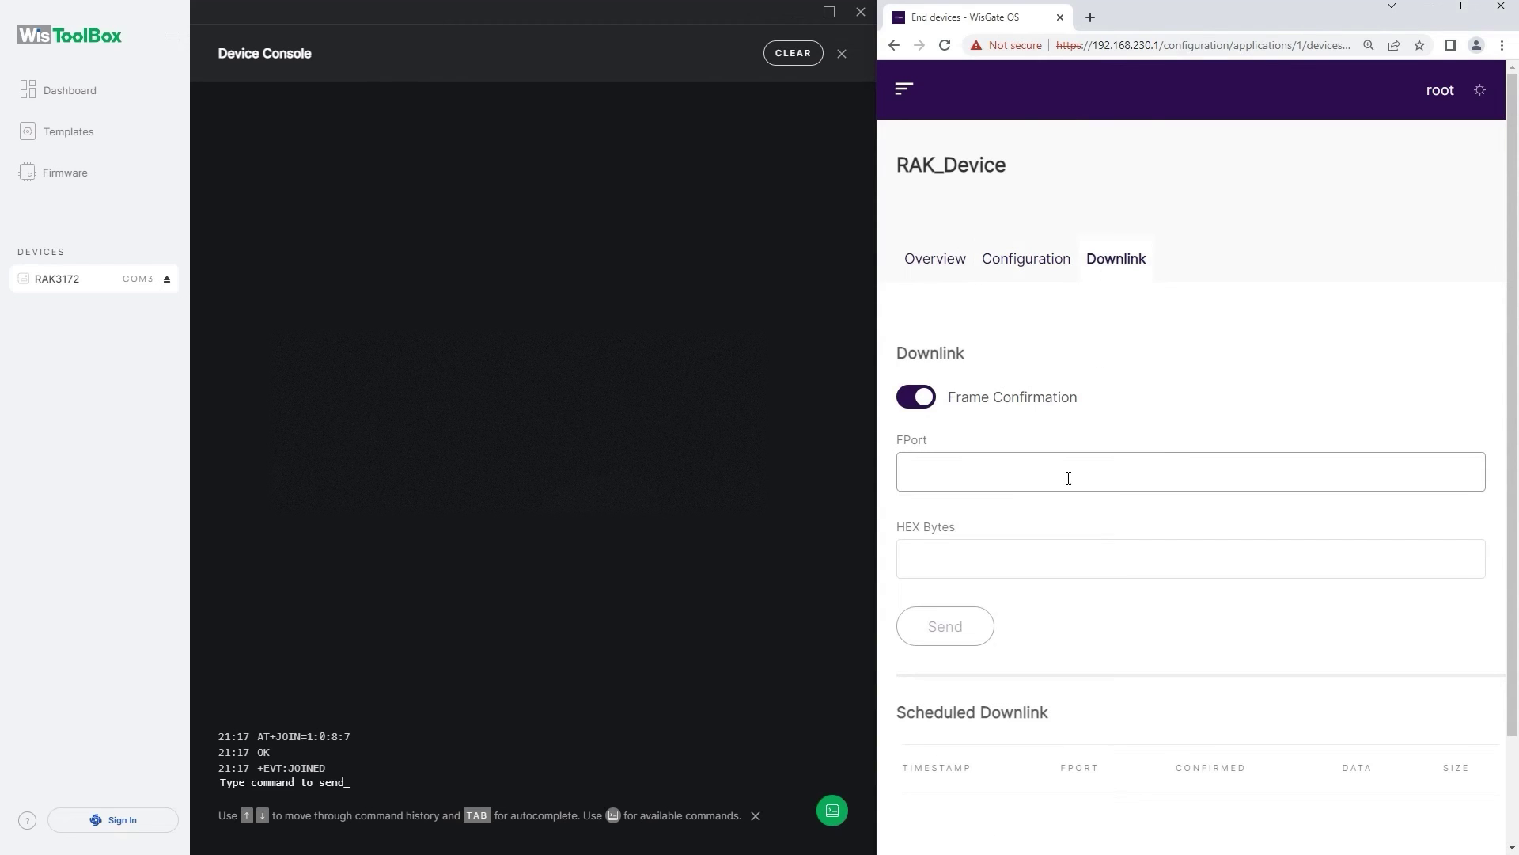
{"action": "type", "text": "77"}
{"action": "left_click", "coordinate": [1065, 554]}
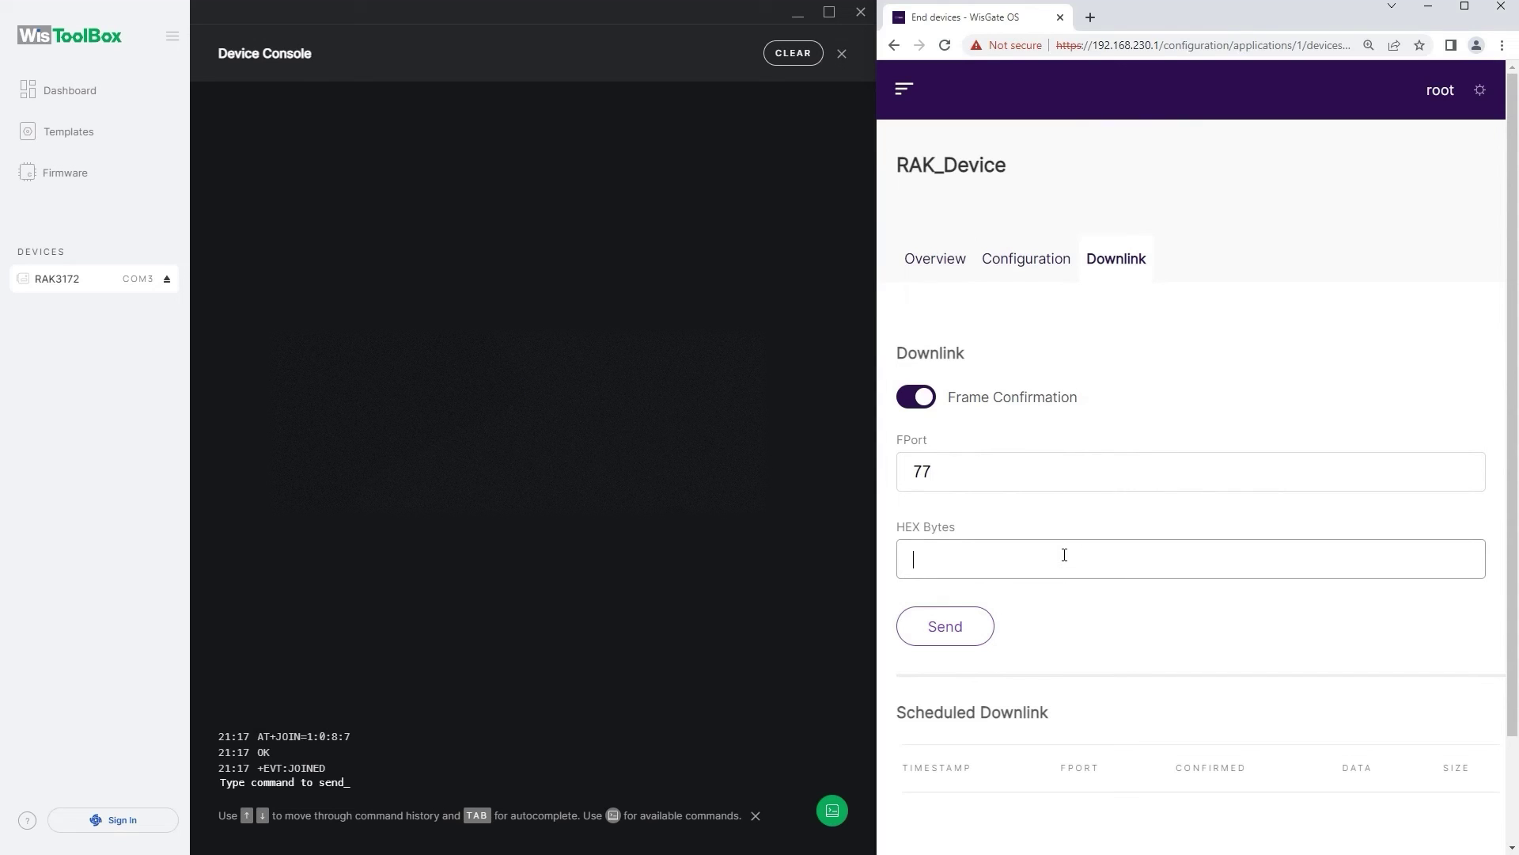
{"action": "type", "text": "12 34"}
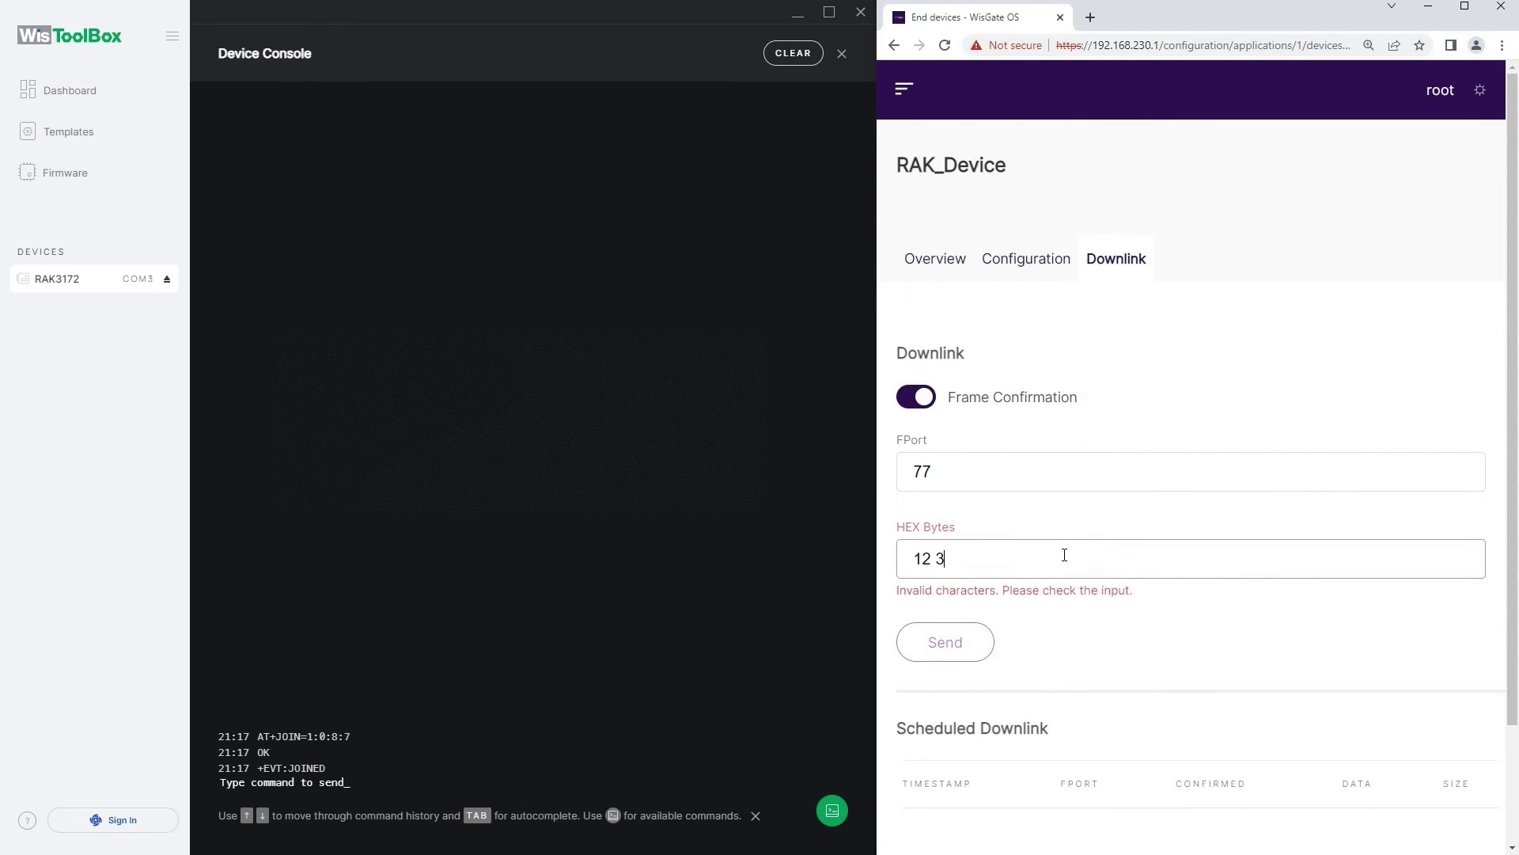
{"action": "left_click", "coordinate": [961, 621]}
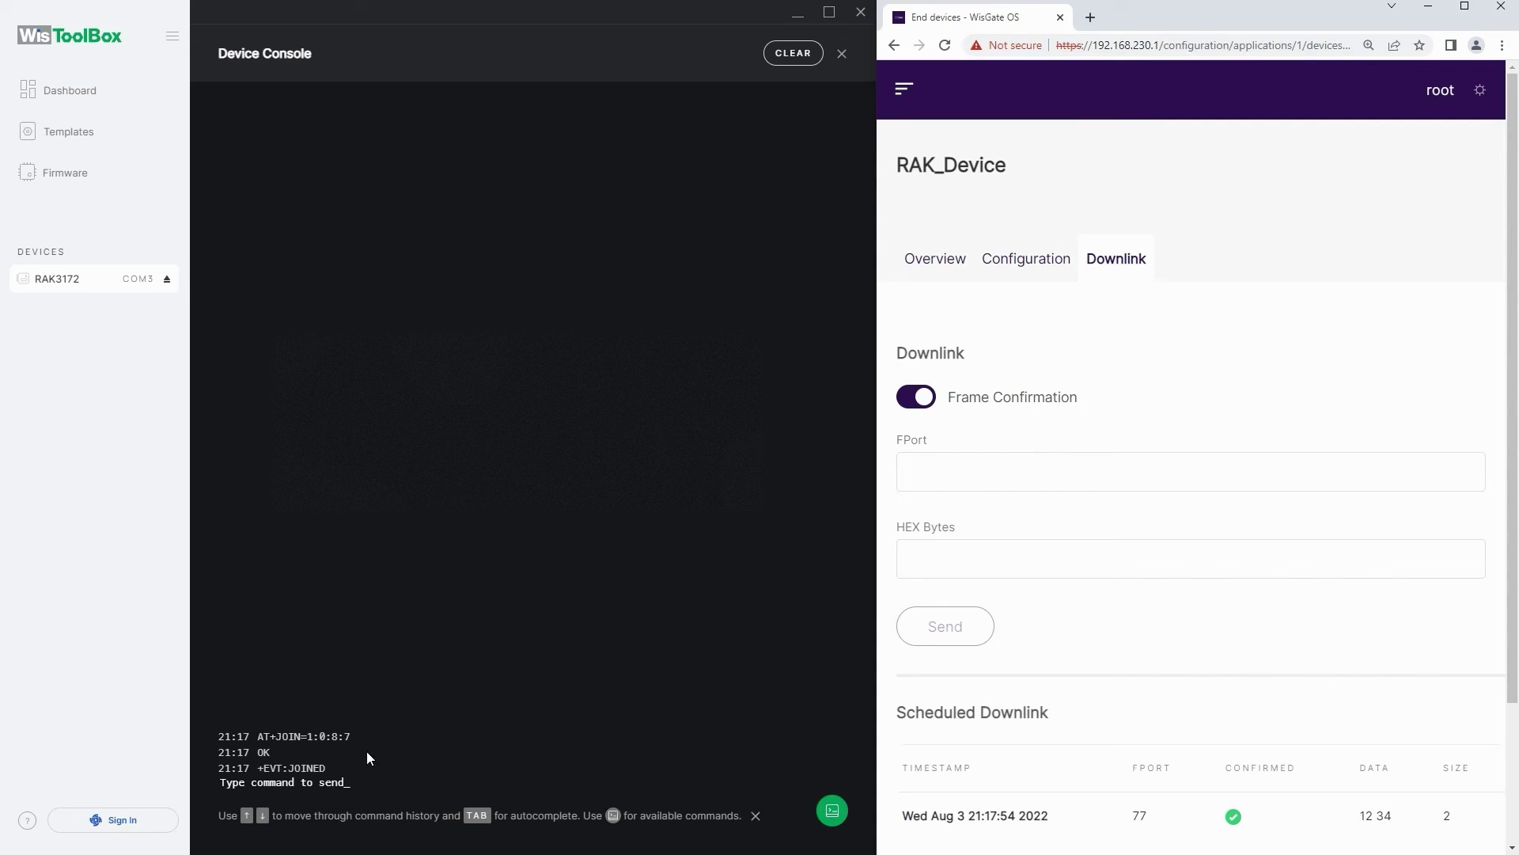
Send AT+SEND=89:1234 from the WisToolBox console to uplink 1234 on port 89
{"action": "left_click", "coordinate": [353, 781]}
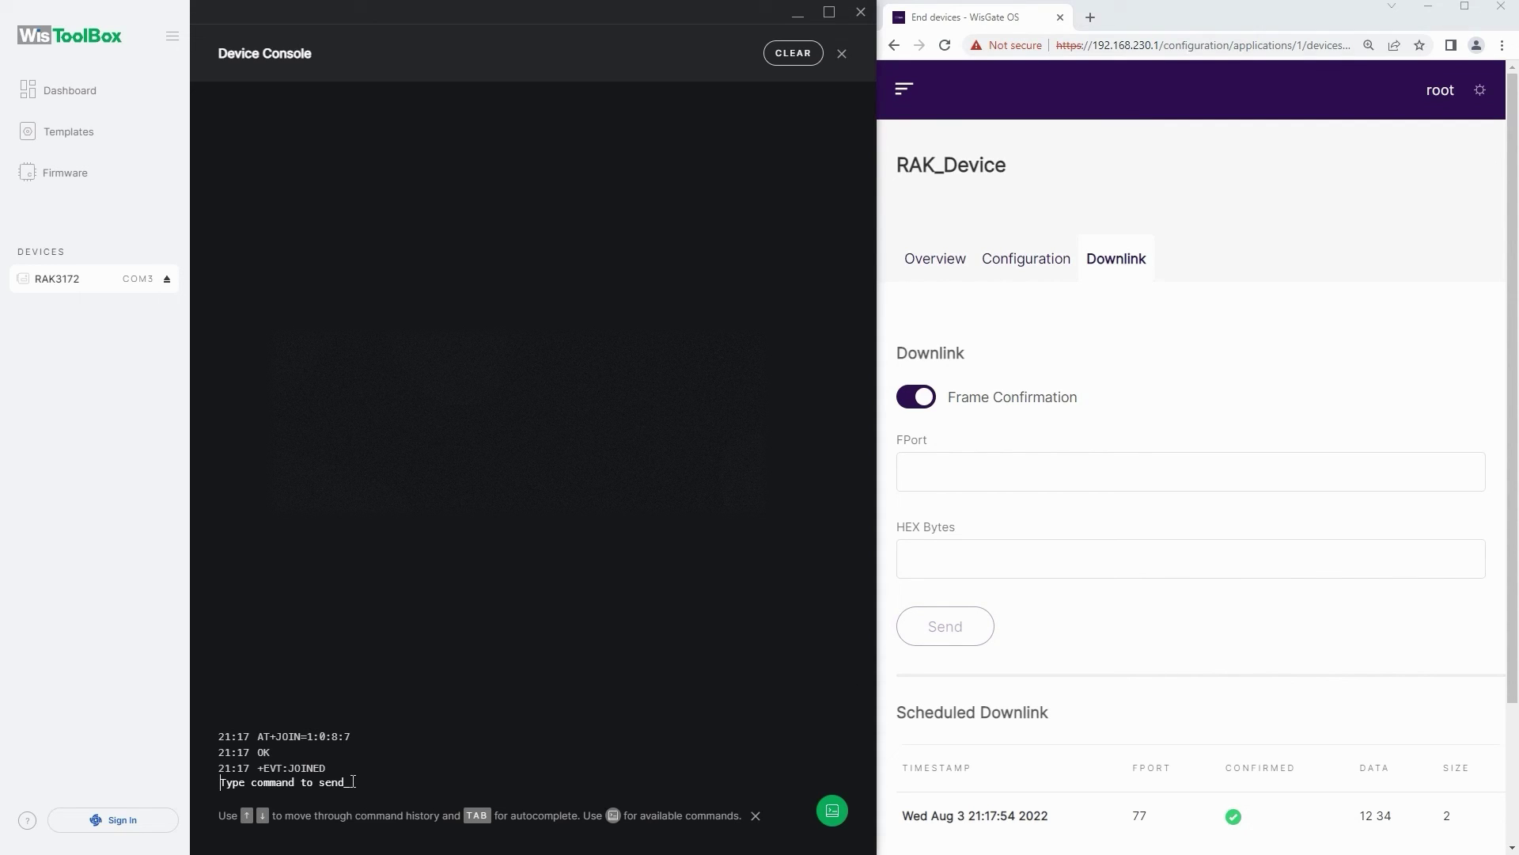
{"action": "type", "text": "AT+SEN"}
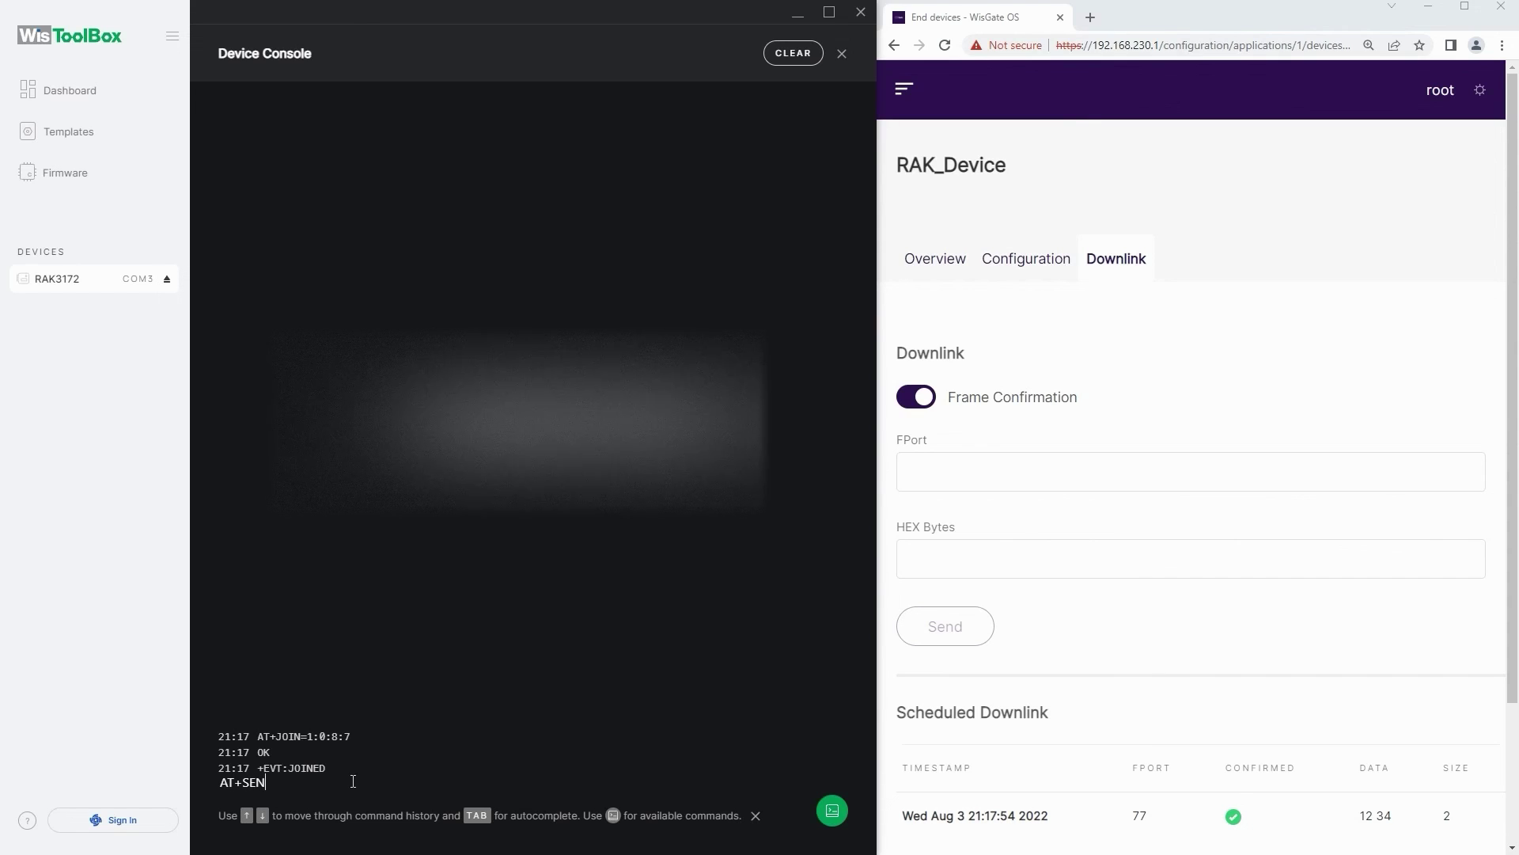
{"action": "type", "text": "D="}
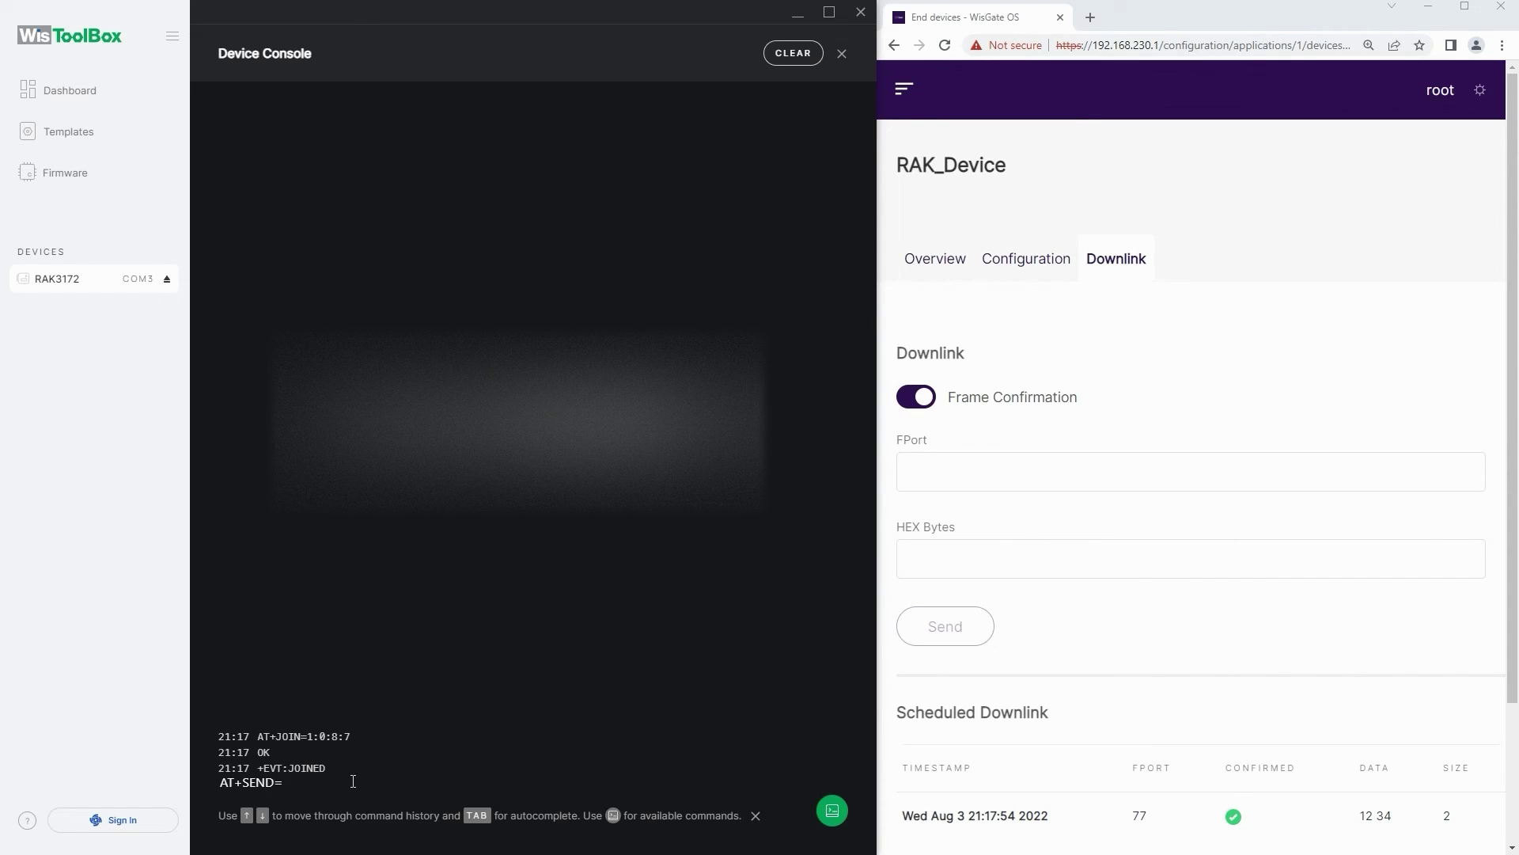
{"action": "type", "text": "89:1234"}
{"action": "key", "text": "Return"}
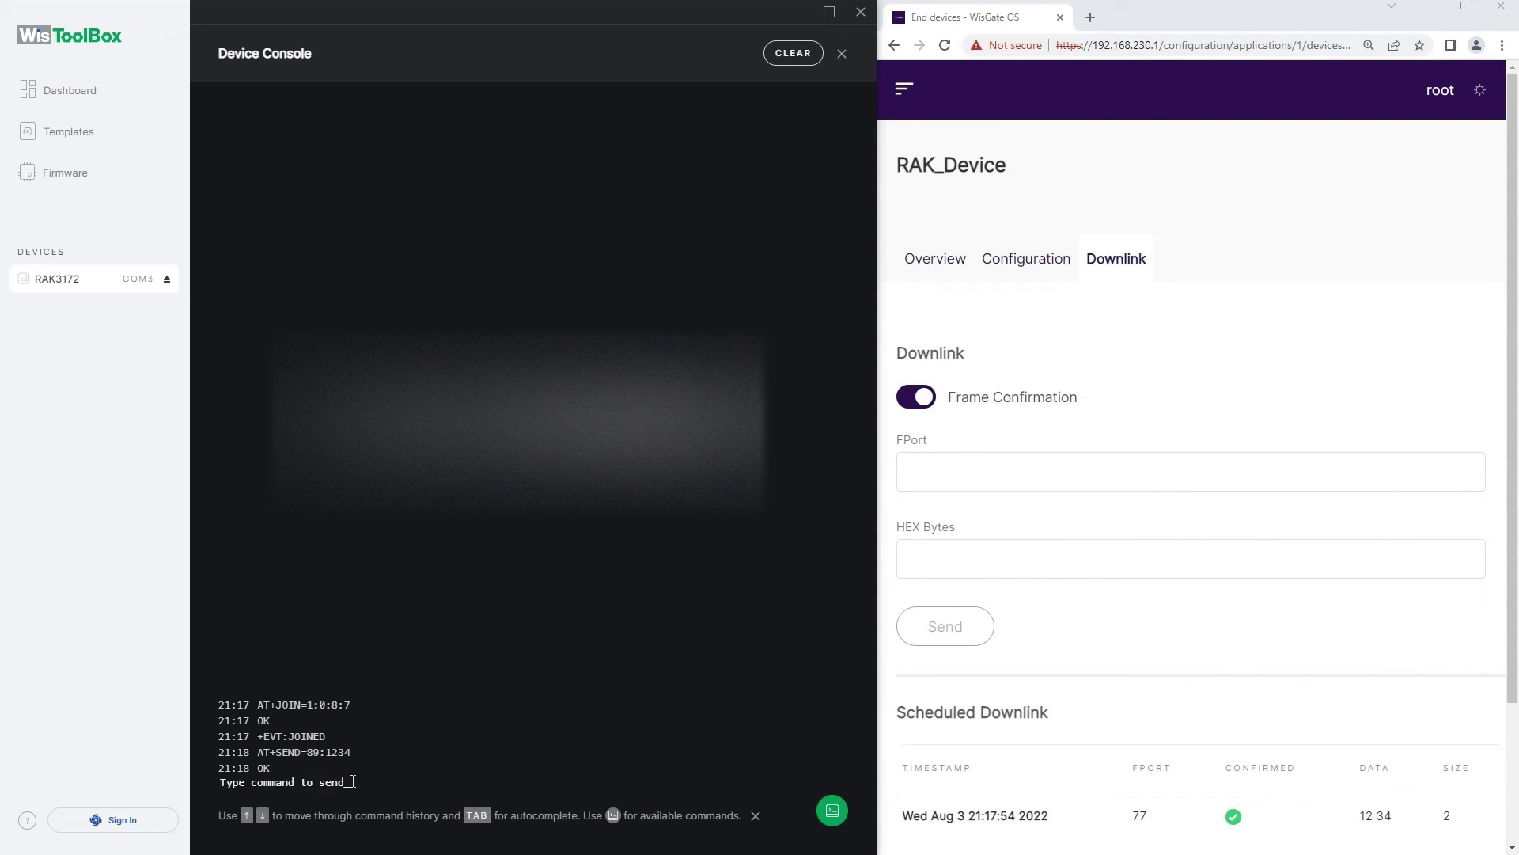